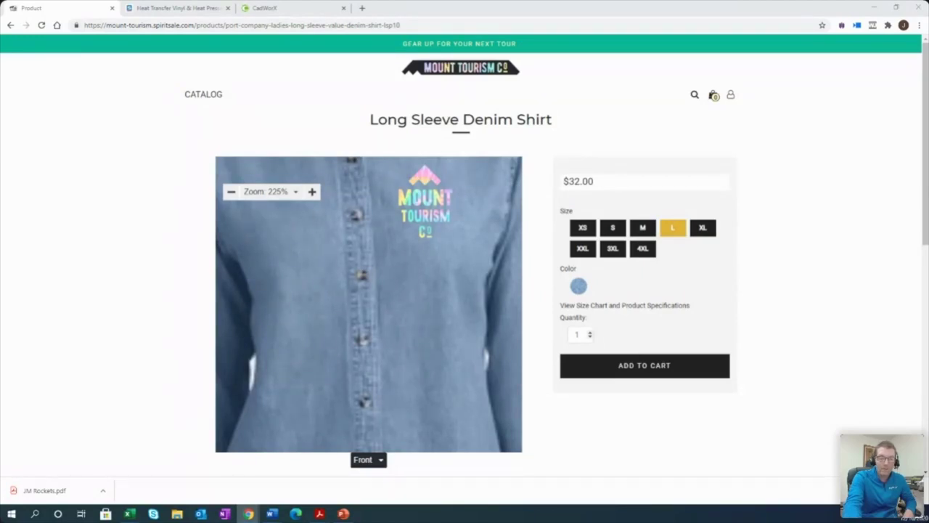
Switch to the Heat Transfer Vinyl Cost Calculator in Excel and review the overhead percentage and both hourly rates under Shop Info.
key("alt+Tab")
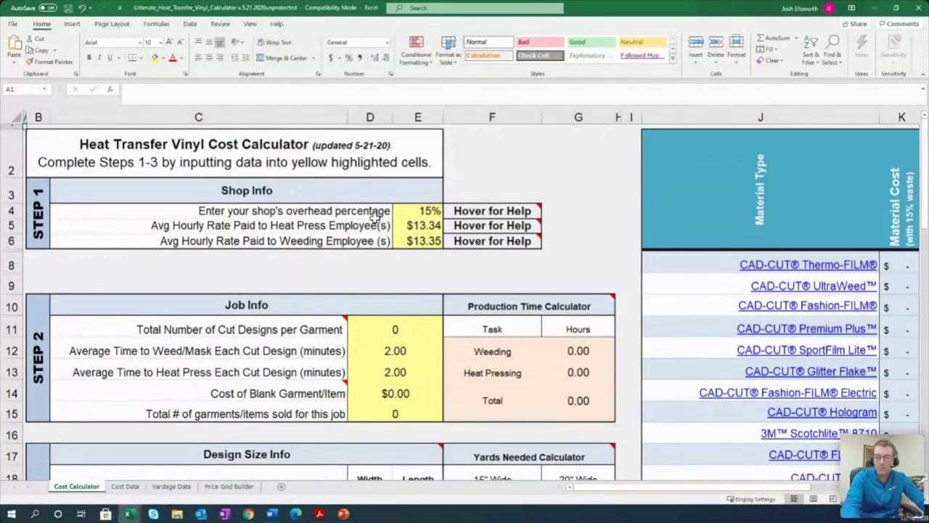
left_click(346, 216)
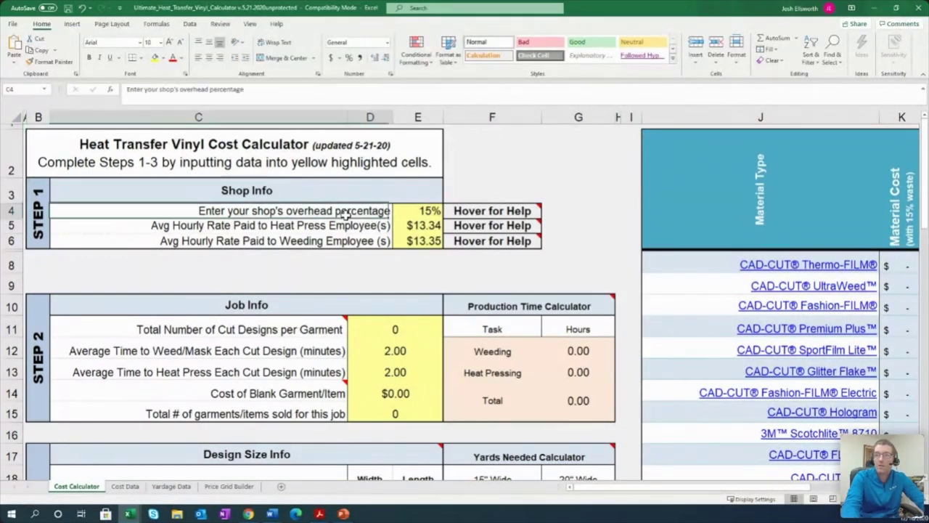
left_click(413, 214)
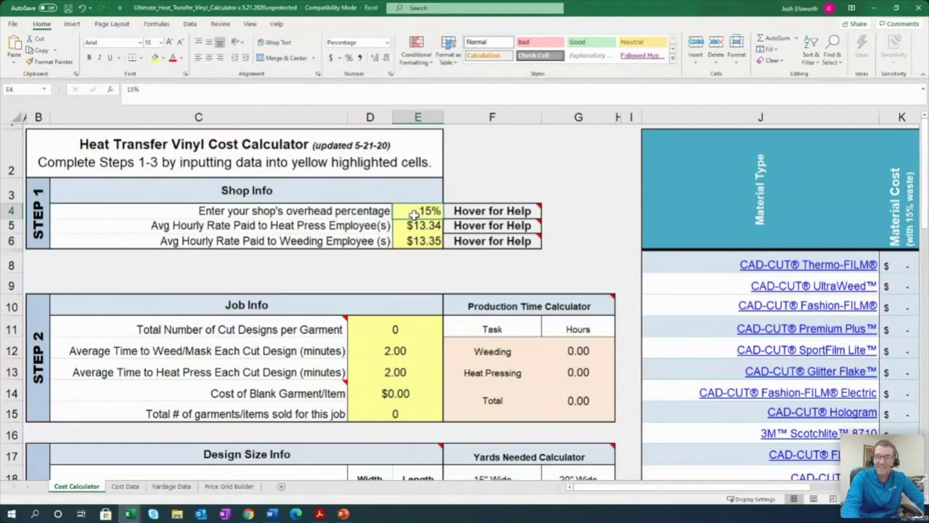
mouse_move(485, 211)
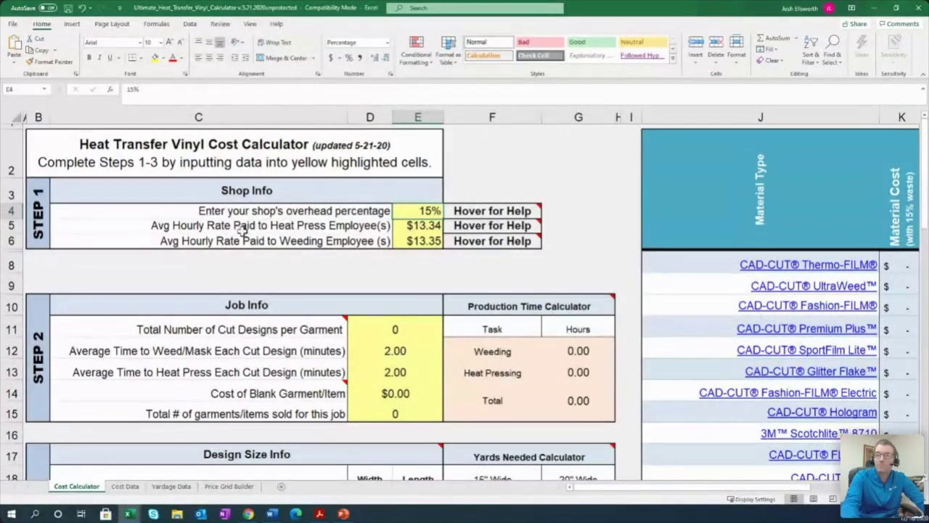
left_click(429, 228)
left_click(430, 241)
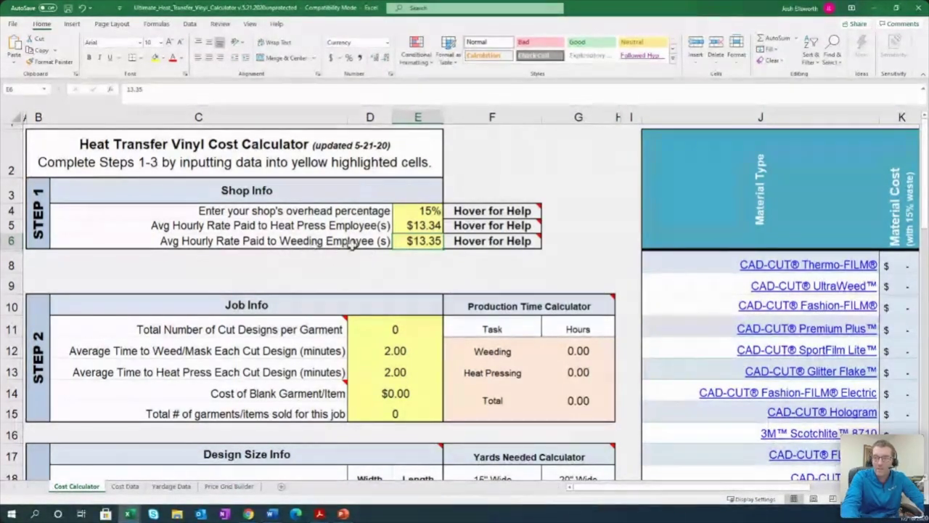
Set the total number of cut designs per garment to 1 in the Job Info section.
scroll(352, 243, "down", 1)
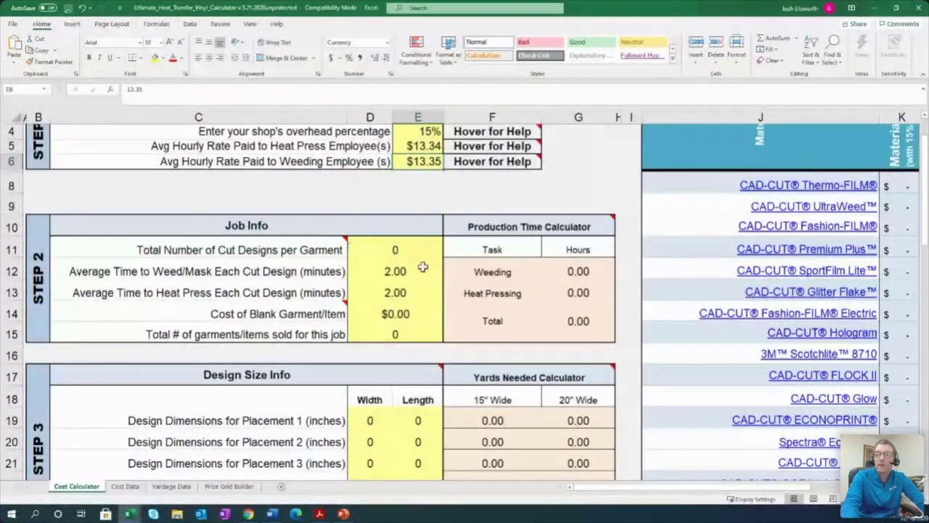
left_click(393, 248)
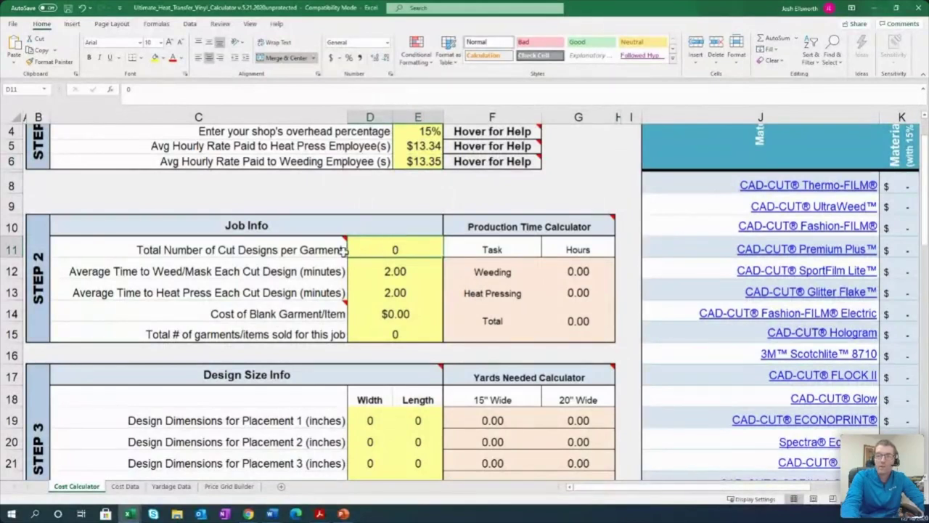
mouse_move(341, 250)
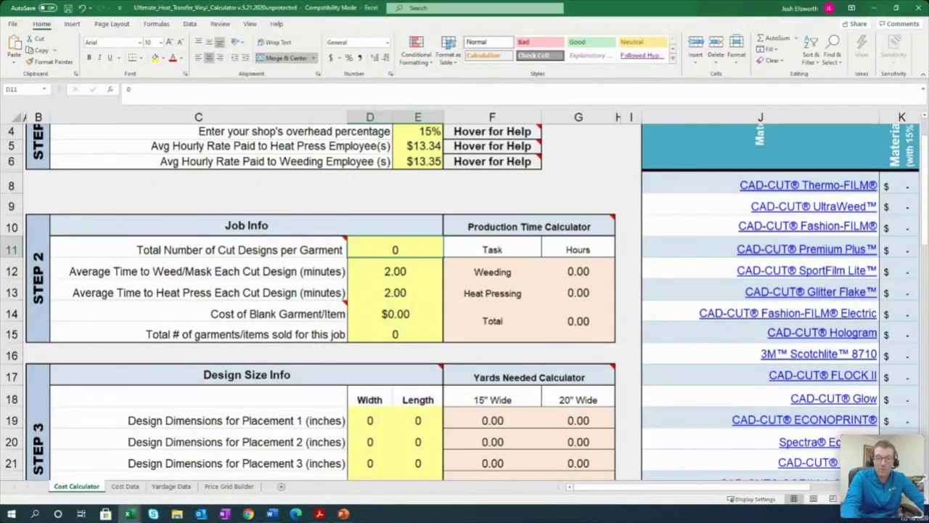
key("alt+Tab")
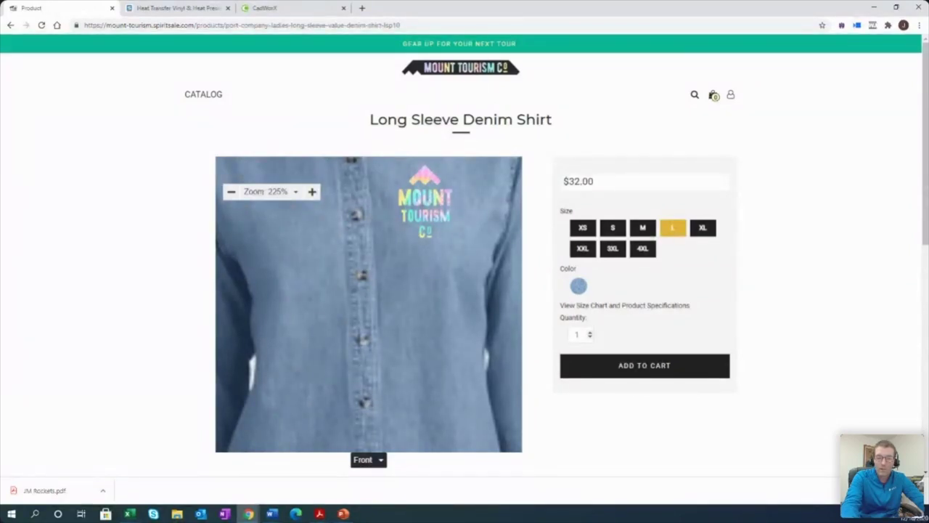
key("alt+Tab")
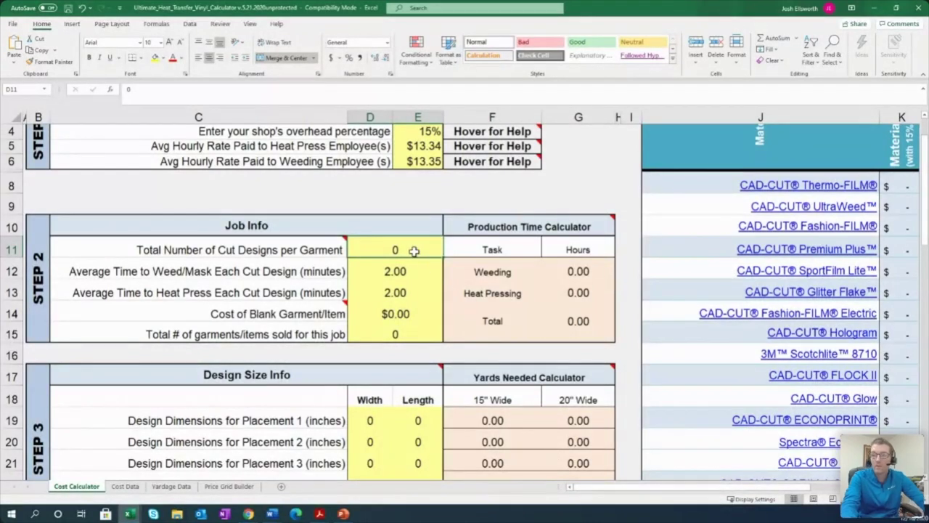
type("1")
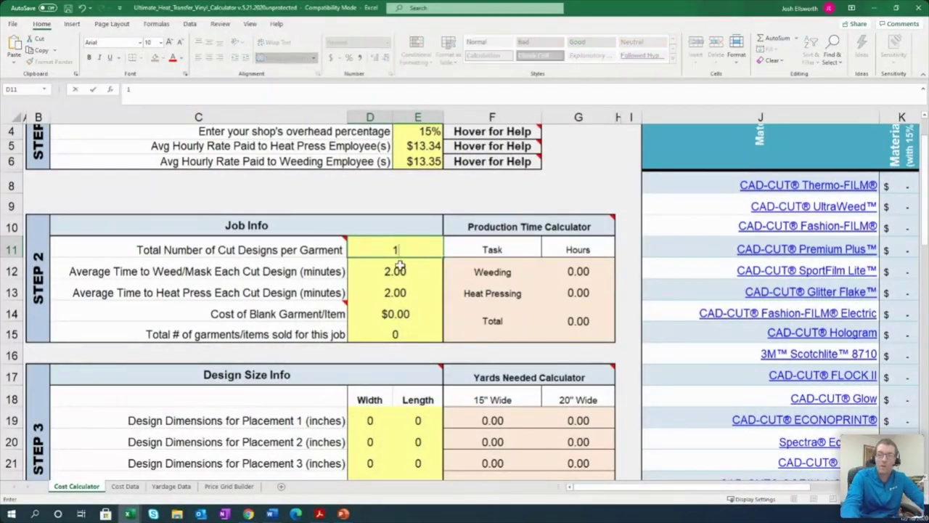
key("Return")
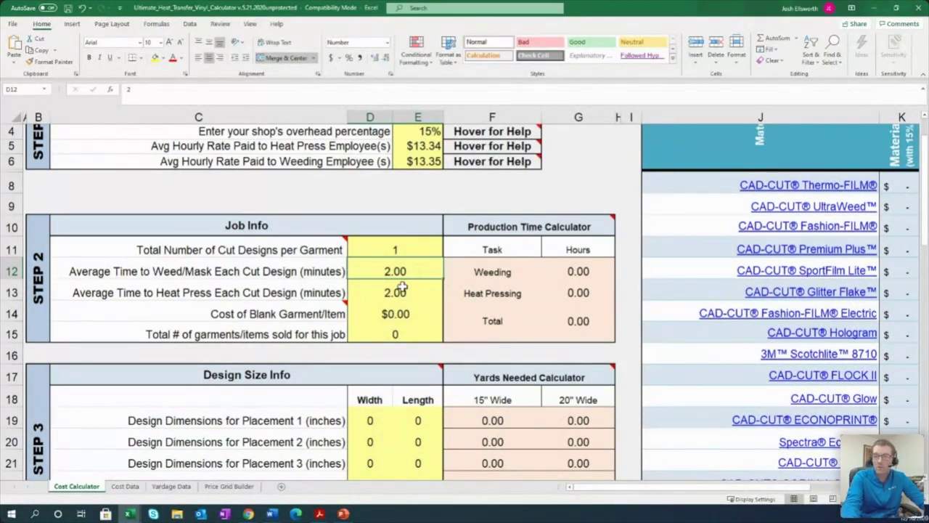
Set the average time to heat press each cut design to 3 minutes.
left_click(400, 290)
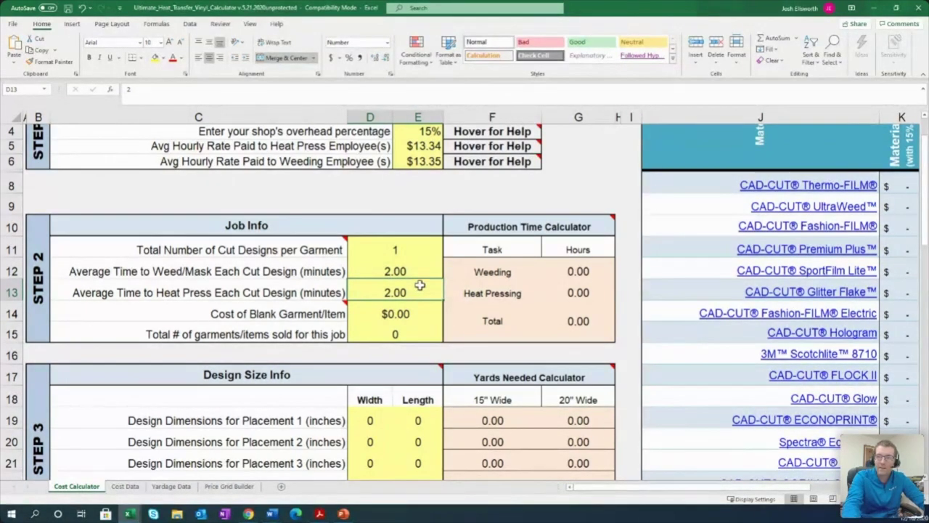
type("3")
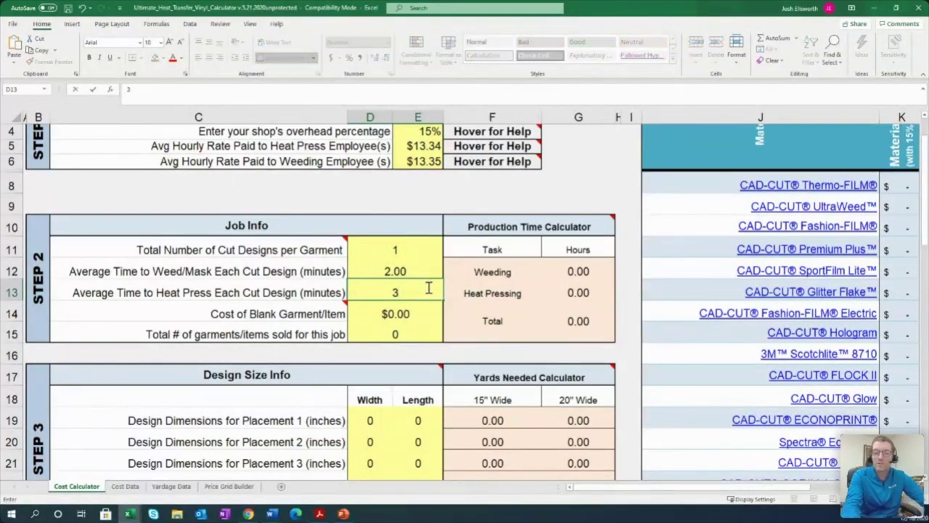
key("Return")
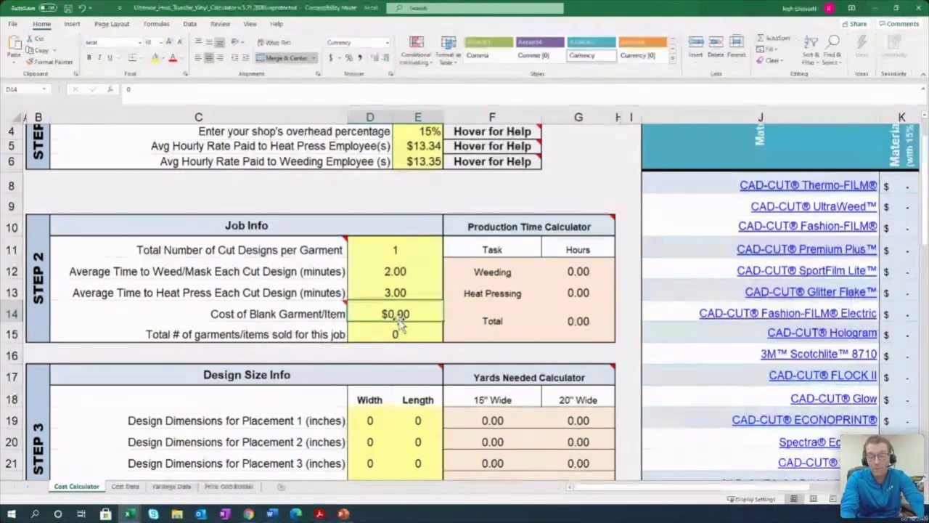
Enter $9 as the cost of the blank garment and 1 as the total number of garments sold for this job.
type("9")
key("Return")
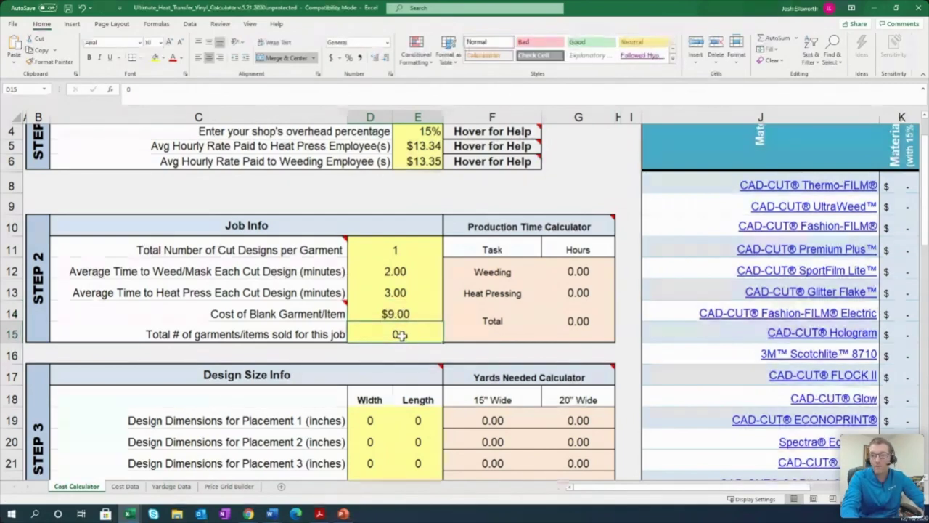
type("1")
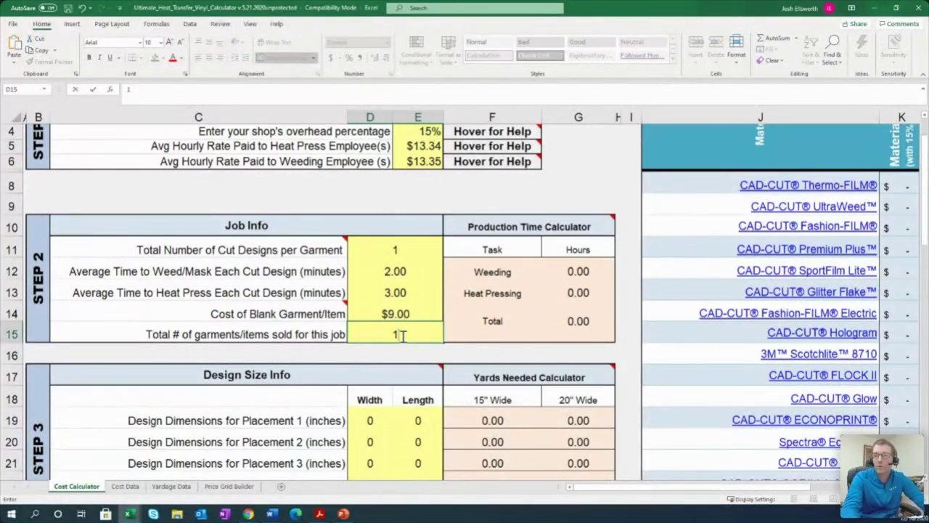
key("Return")
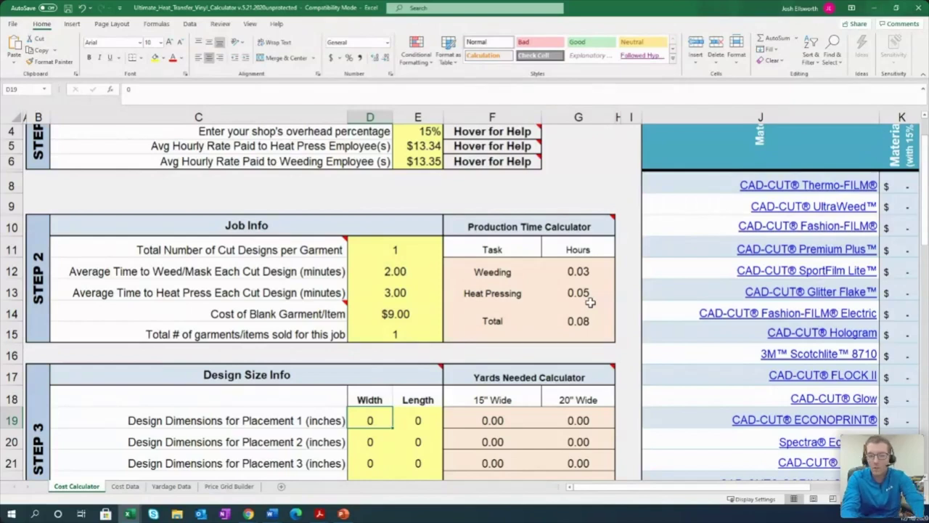
Enter a width of 4 and a length of 4 inches as the design dimensions for Placement 1.
type("4")
key("Tab")
type("4")
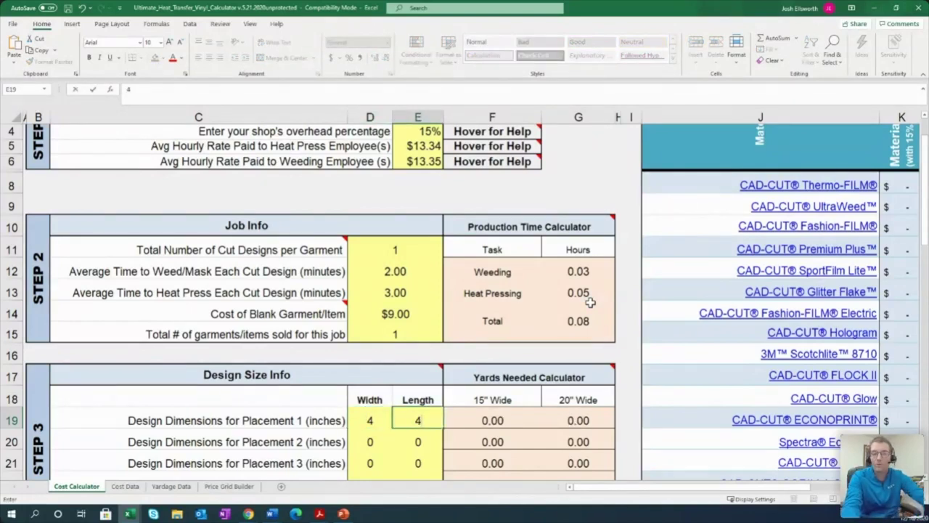
key("Return")
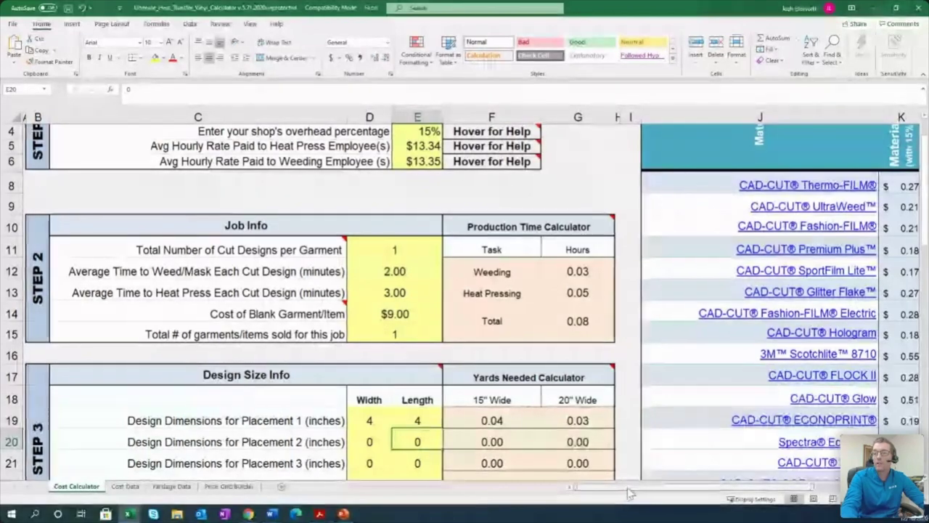
Look through the material cost table from the single-color vinyls to the print/cut materials, including its cost column headings.
left_click_drag(624, 494, 698, 491)
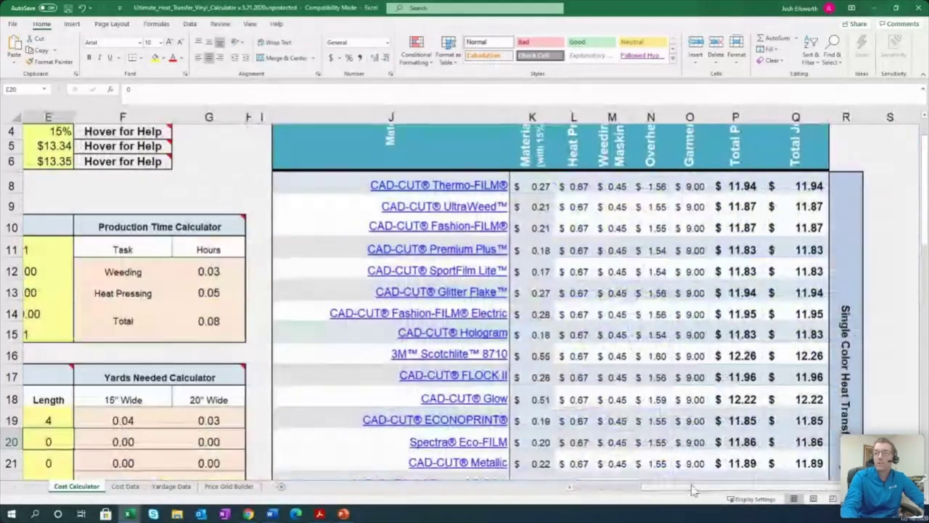
left_click_drag(926, 187, 925, 313)
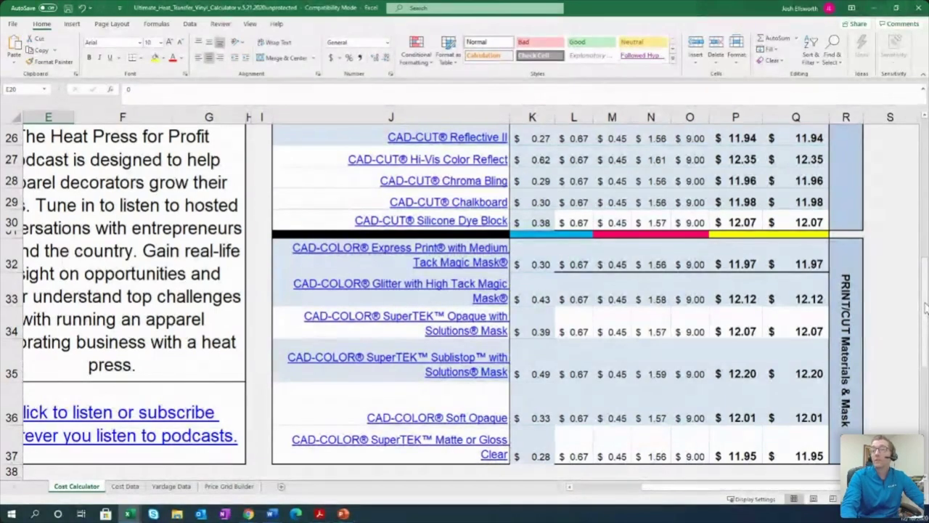
left_click_drag(925, 308, 924, 186)
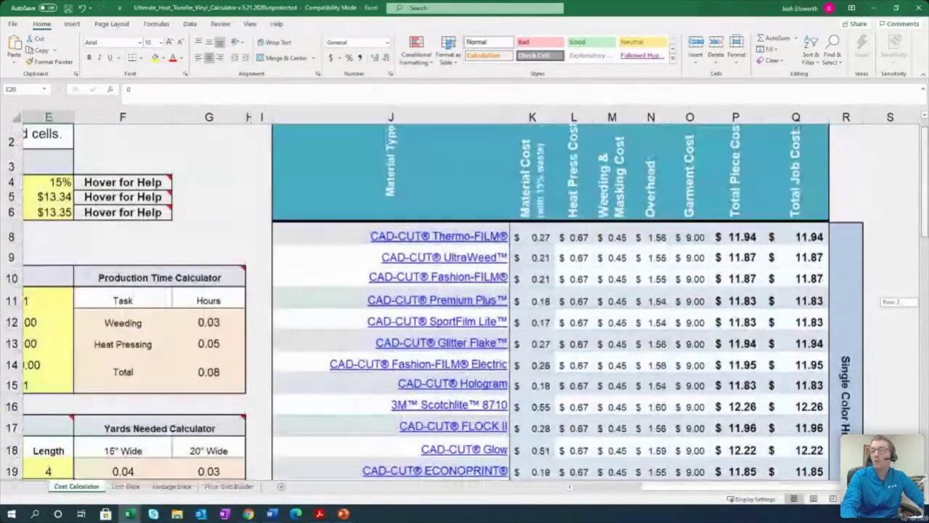
scroll(744, 157, "up", 1)
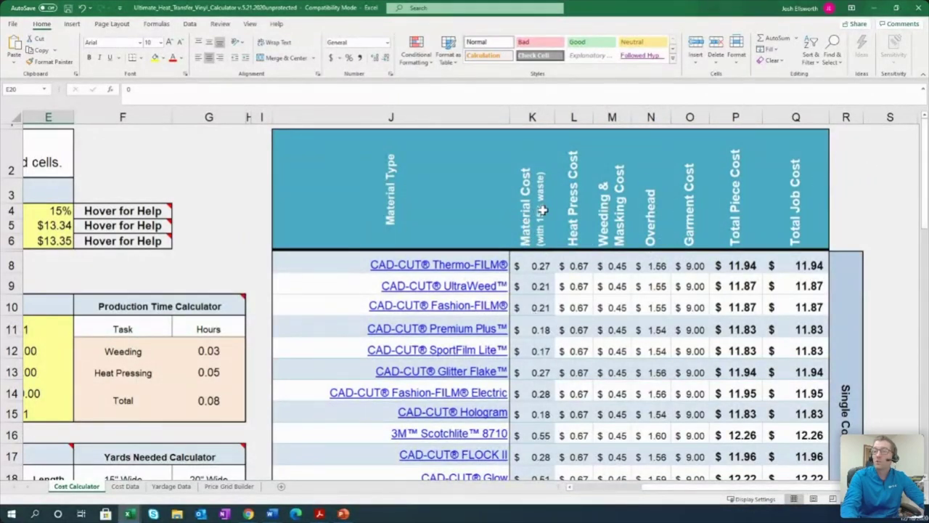
Examine the cost breakdown for CAD-COLOR Express Print with Medium Tack Magic Mask, from material cost through total piece cost.
left_click_drag(926, 167, 926, 174)
left_click(541, 306)
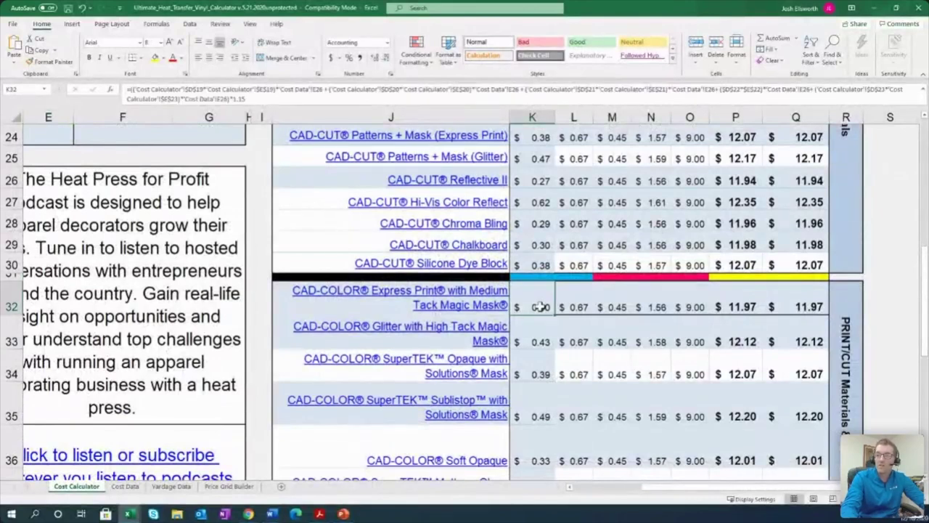
left_click(574, 305)
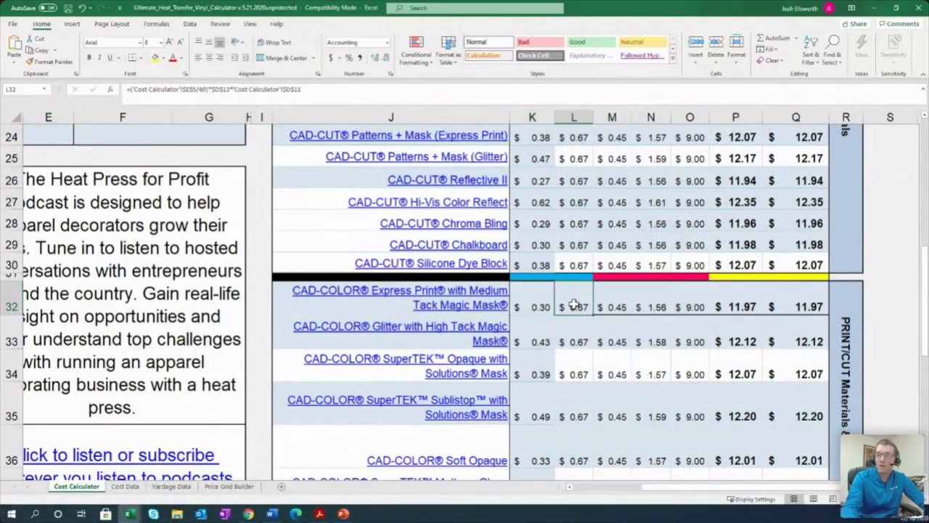
key("Right")
key("Left")
key("Right")
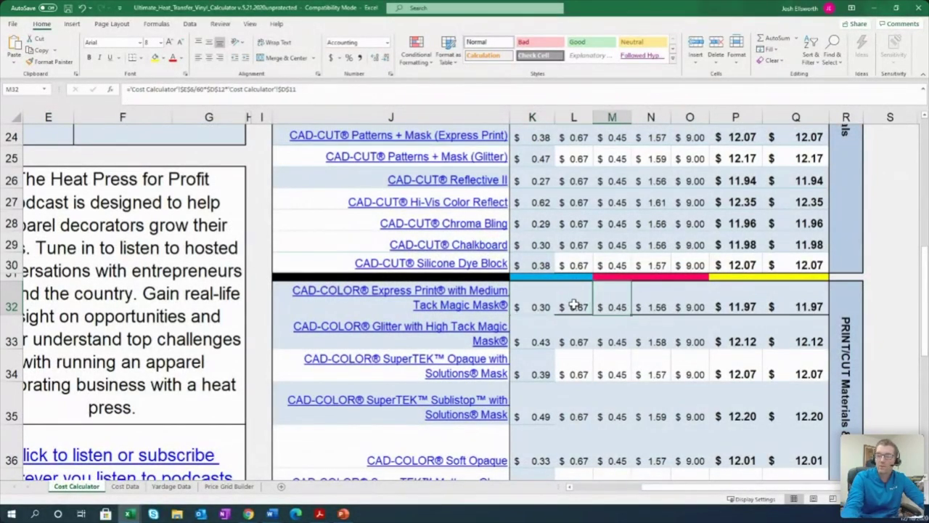
key("Right")
key("Right")
key("Right")
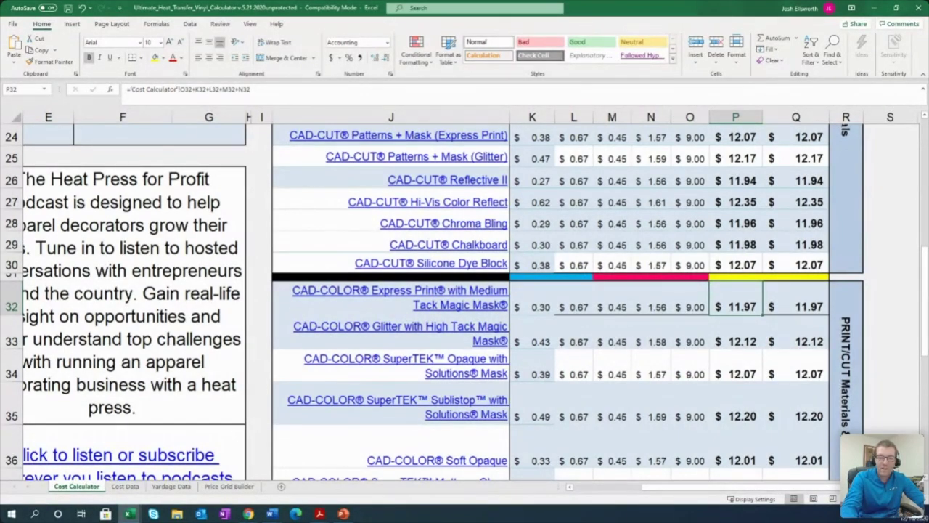
Switch to the Long Sleeve Denim Shirt product page in Chrome and zoom the shirt preview out to 67%.
key("alt+Tab")
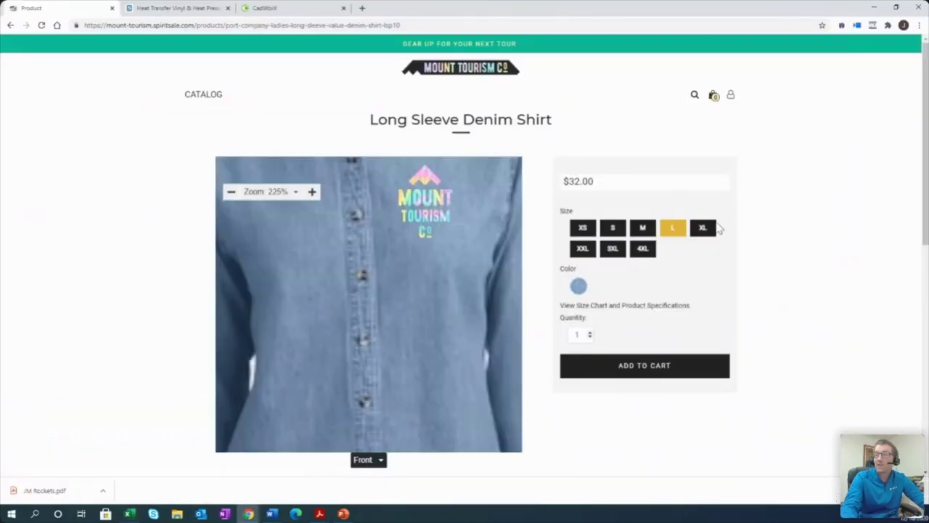
left_click(231, 192)
left_click(231, 191)
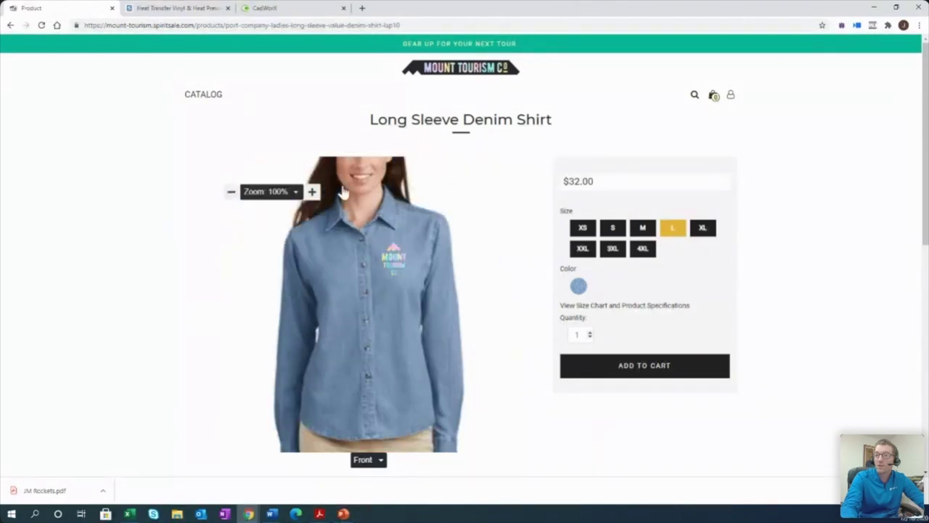
left_click(231, 194)
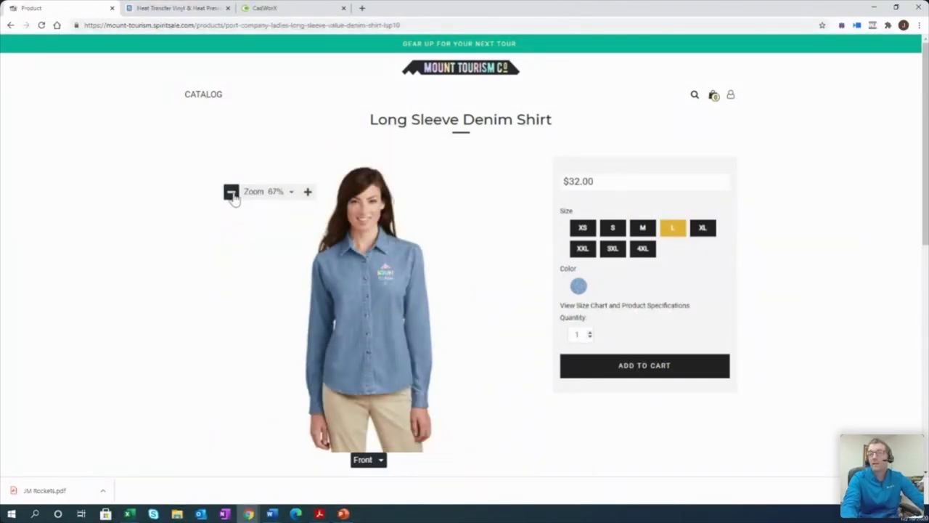
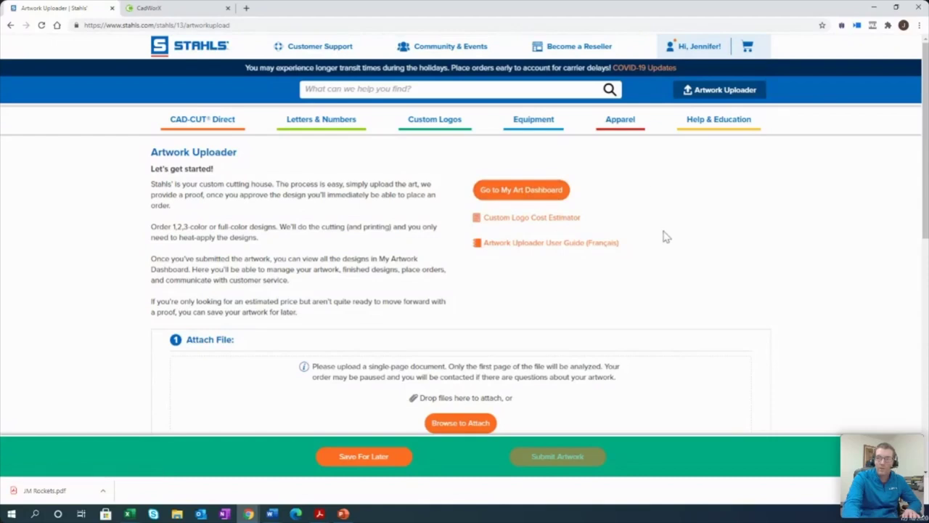
Review the Stahls' Artwork Uploader form, from the file attachment section to the contact information section.
scroll(666, 236, "down", 2)
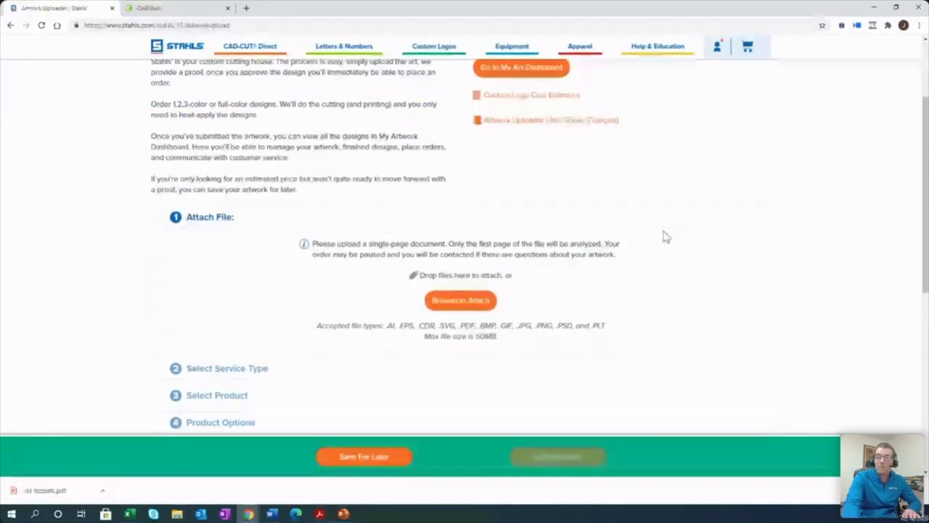
scroll(319, 251, "down", 3)
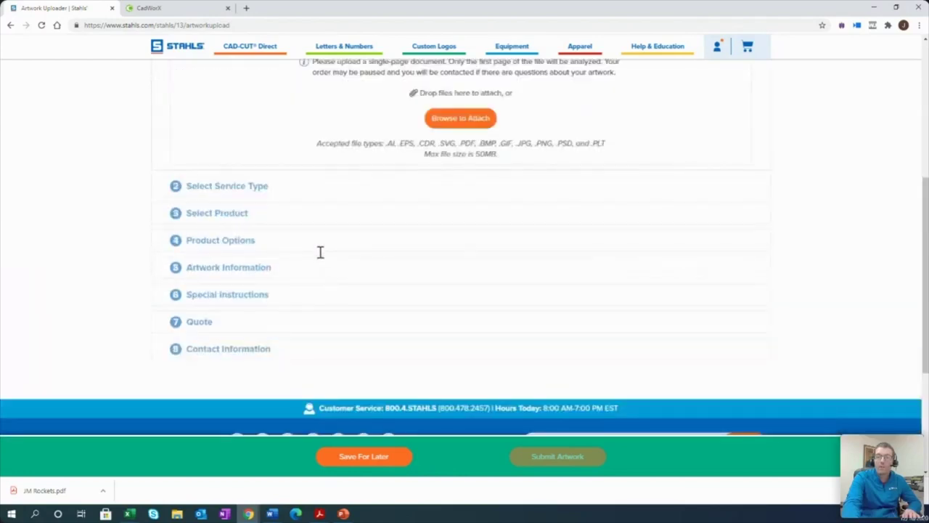
scroll(320, 252, "up", 3)
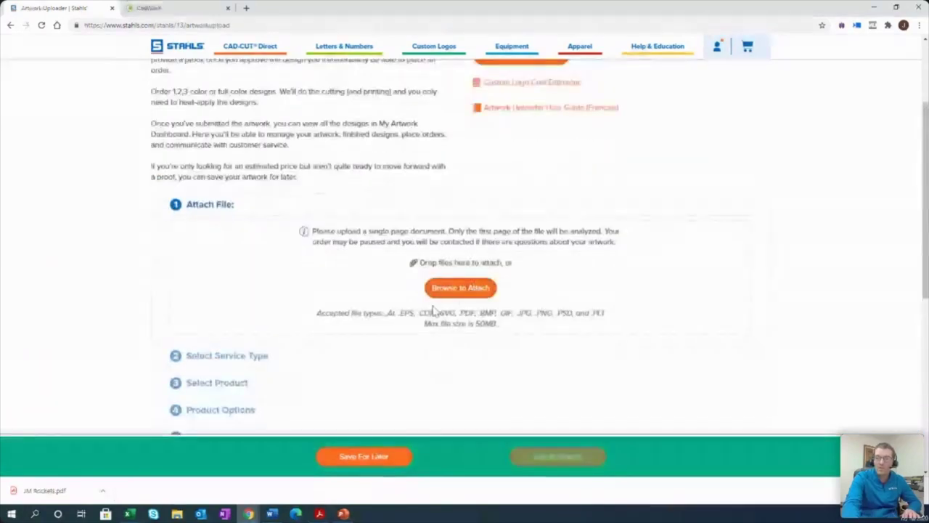
Attach the JM Rockets file from the Downloads folder to the artwork upload form.
left_click(476, 290)
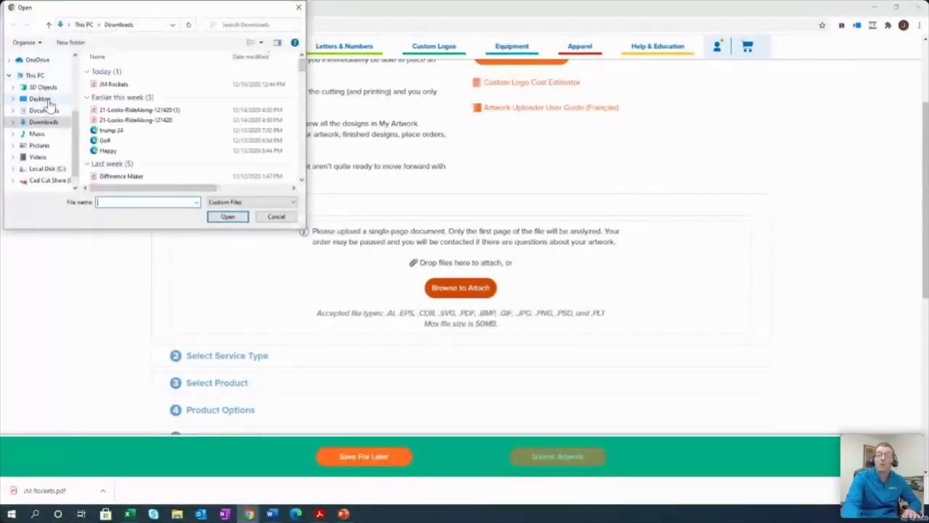
left_click(113, 85)
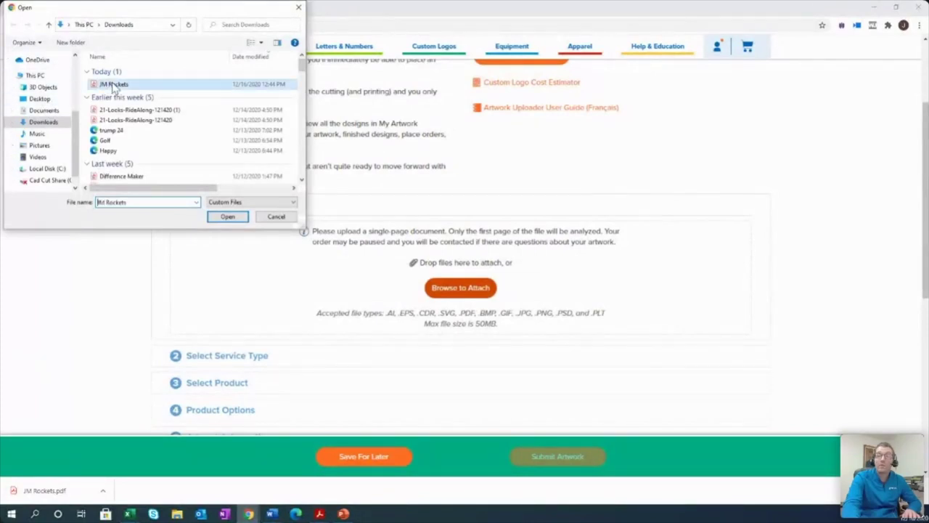
double_click(114, 85)
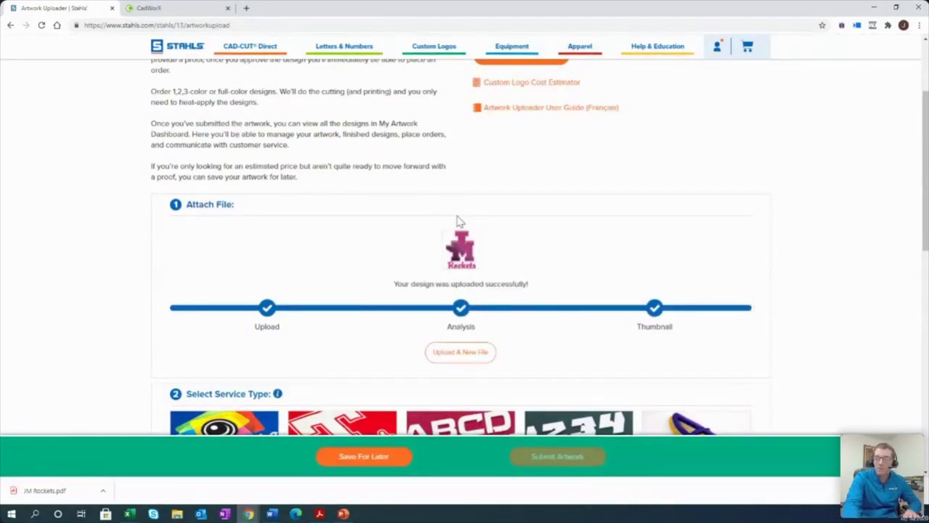
Choose CAD-PRINTZ as the service type and Digital Transfers/Logos as the product.
scroll(459, 225, "down", 3)
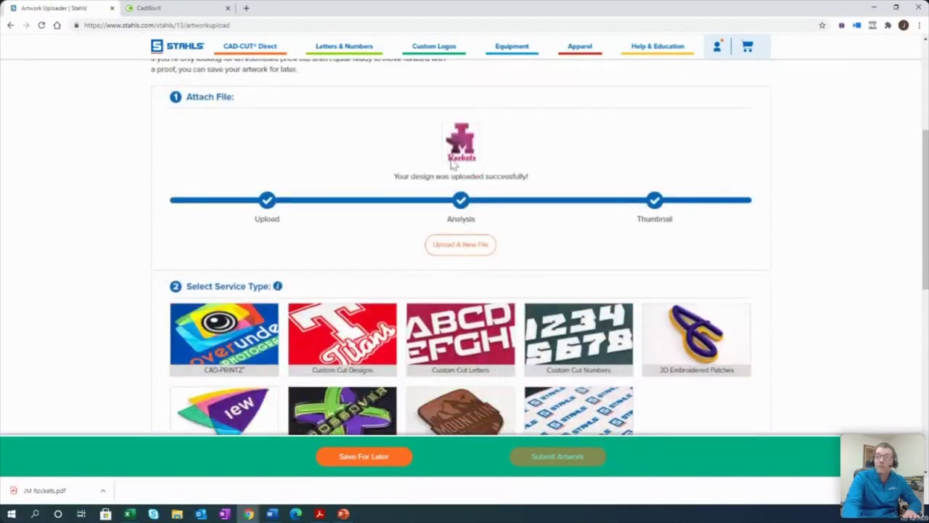
scroll(361, 251, "down", 3)
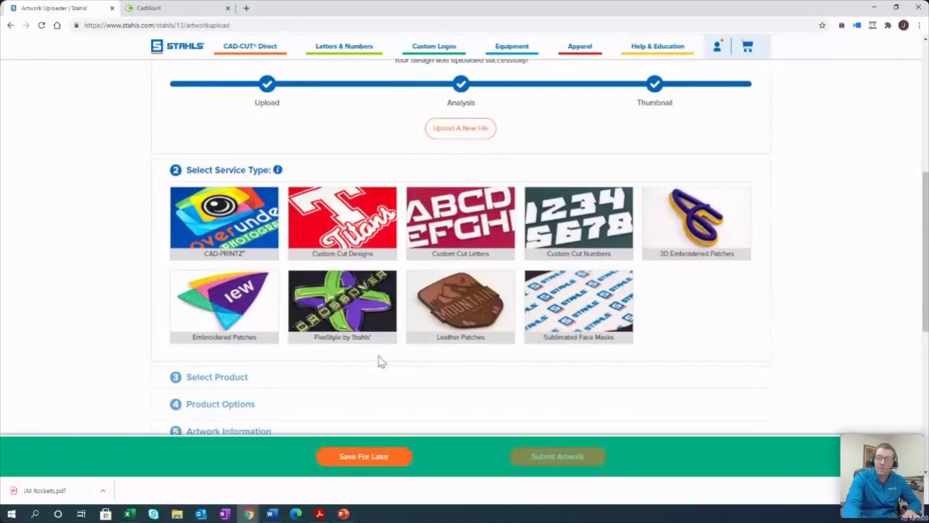
left_click(233, 230)
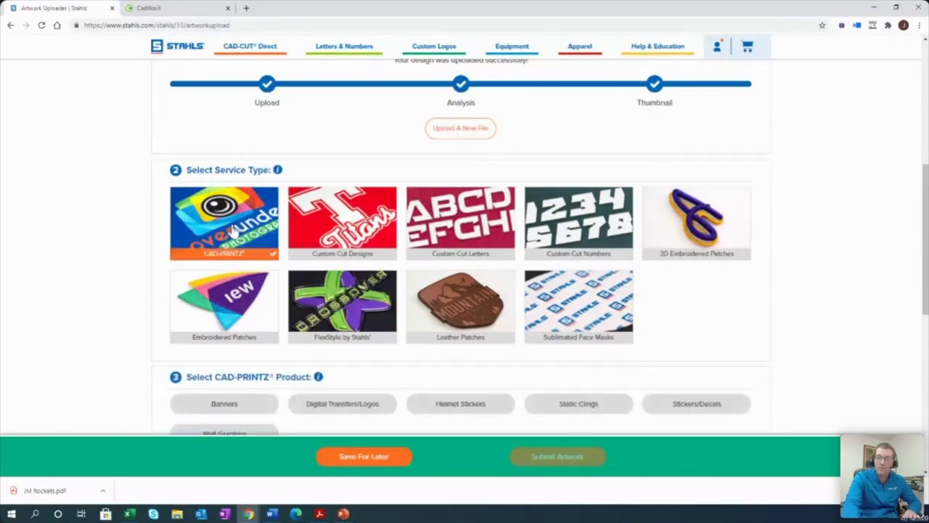
scroll(778, 261, "down", 2)
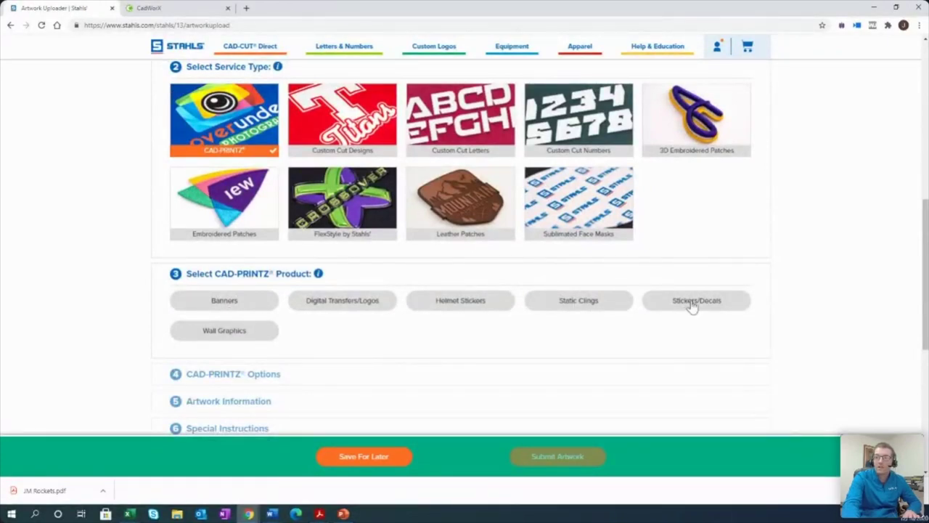
left_click(344, 308)
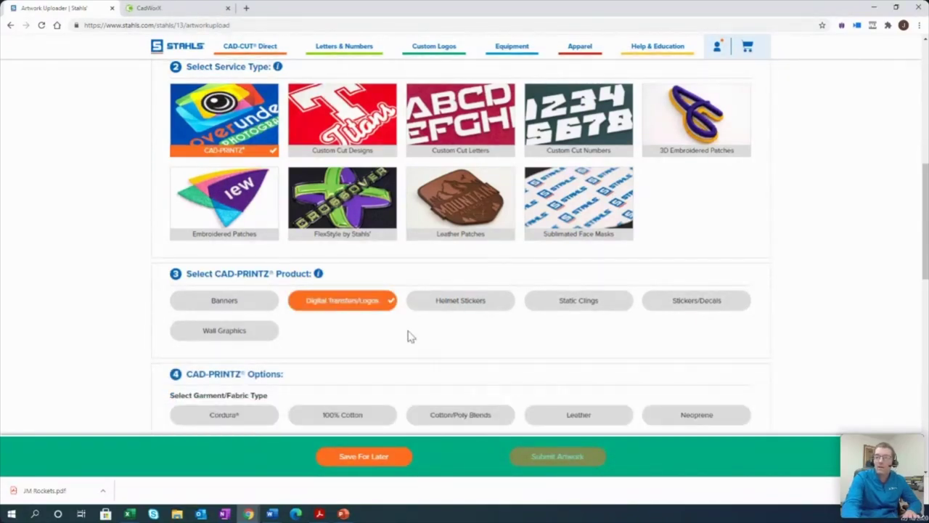
Set the CAD-PRINTZ options to 100% Polyester fabric, Dark garment color, no split front and Soft Opaque media.
scroll(410, 336, "down", 3)
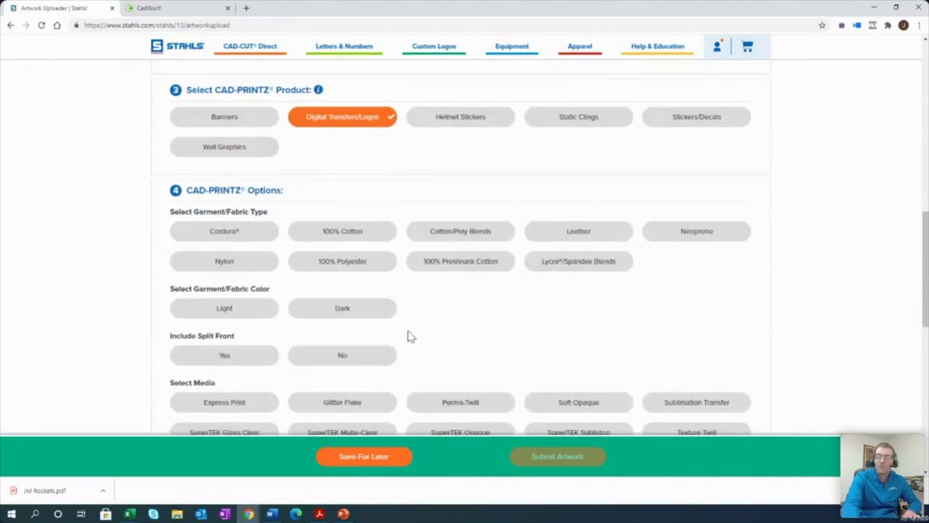
scroll(410, 336, "down", 1)
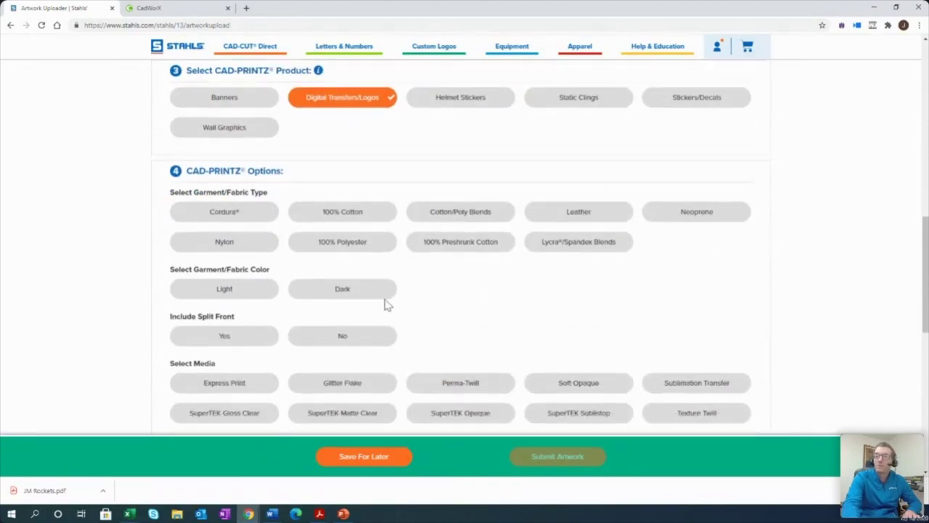
left_click(357, 252)
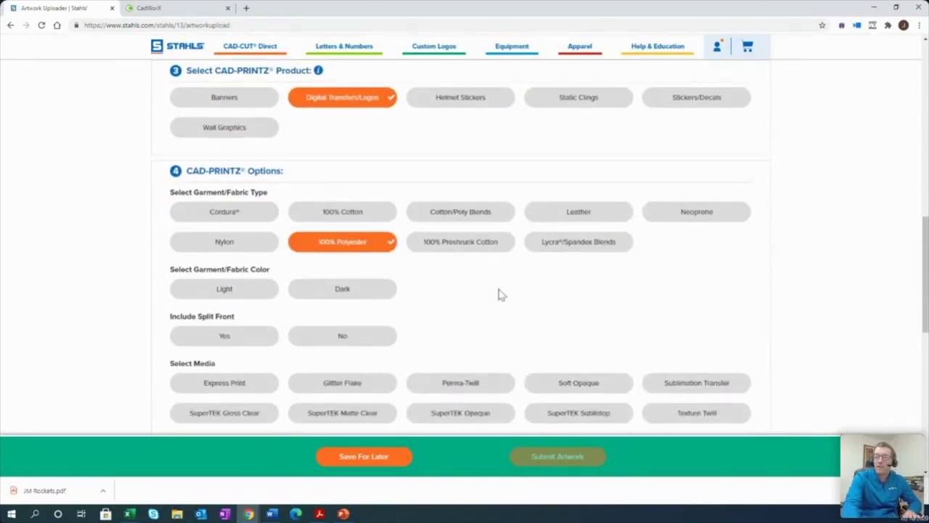
left_click(340, 290)
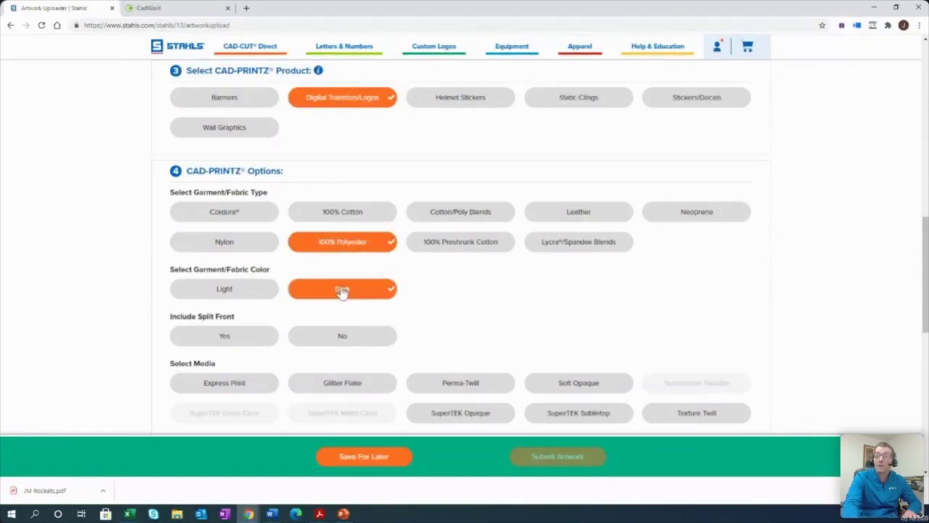
left_click(337, 336)
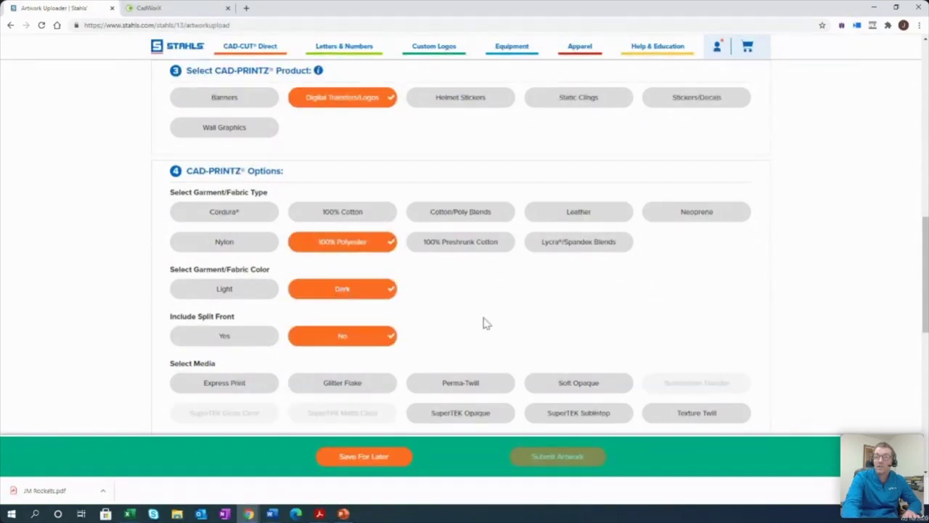
scroll(483, 321, "down", 3)
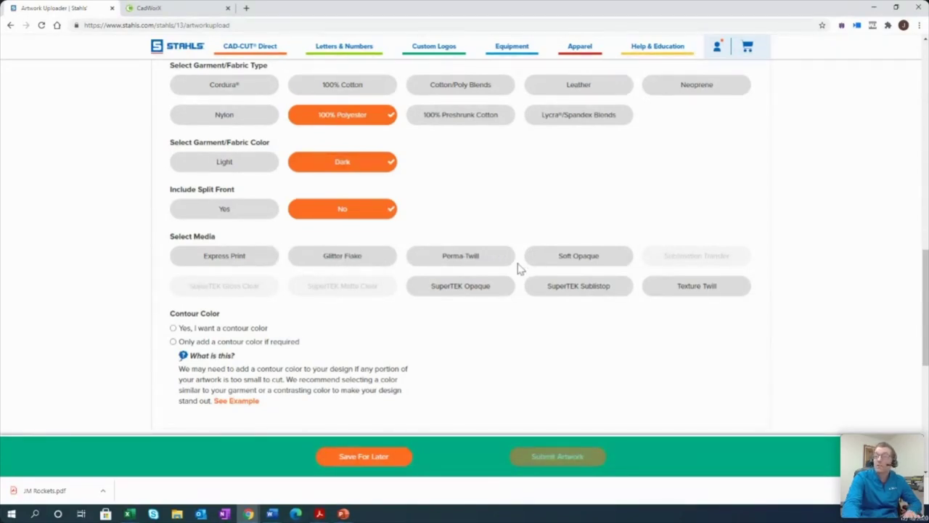
left_click(585, 255)
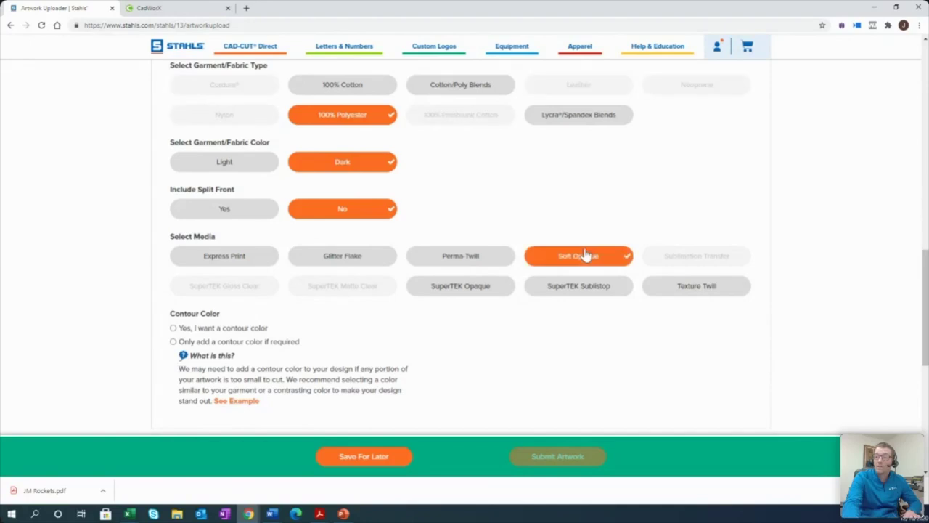
Request a contour color for the design and choose SD Bright Red from the Stahls' Digital Color swatches.
scroll(544, 324, "down", 2)
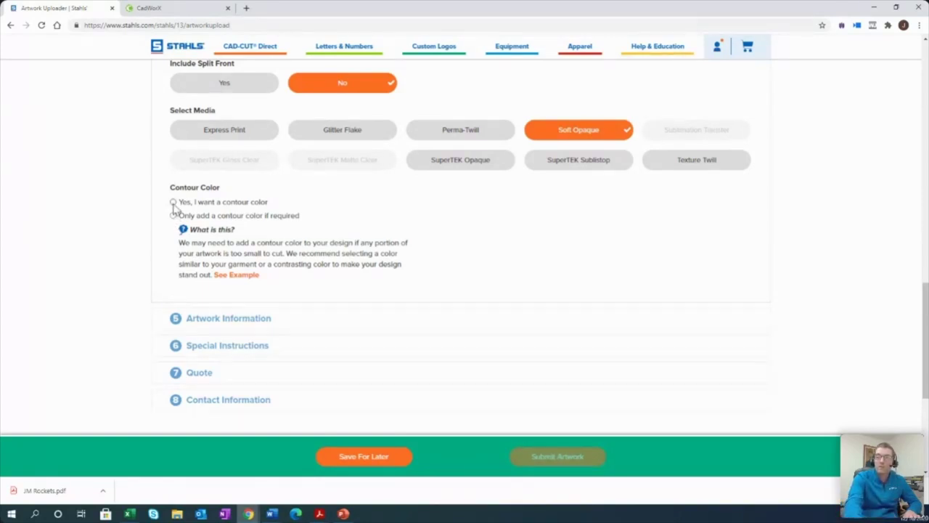
left_click(173, 203)
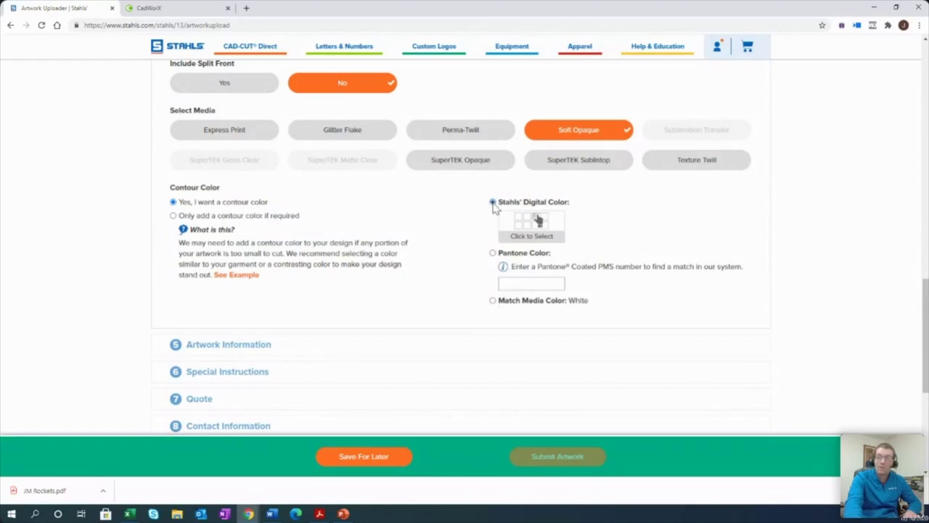
left_click(535, 222)
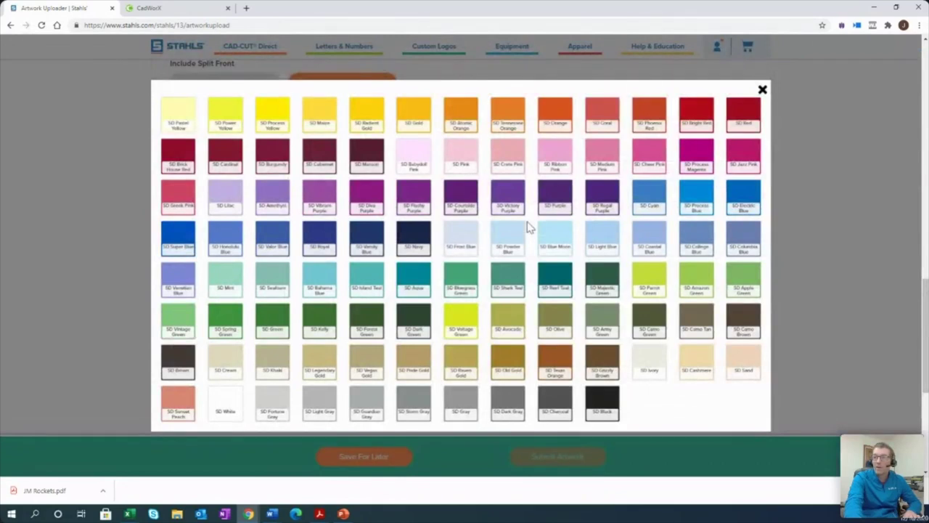
left_click(693, 115)
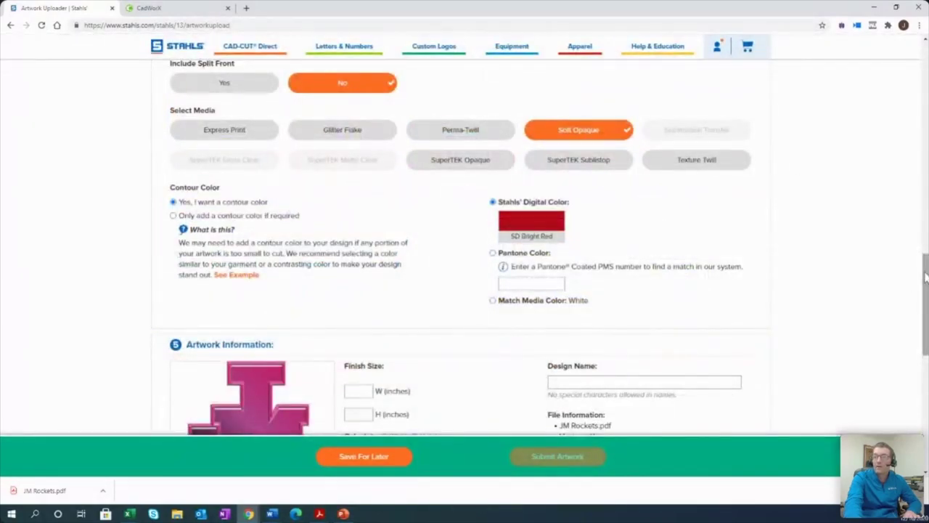
Change the contour color to SD Frost Blue.
scroll(920, 290, "down", 2)
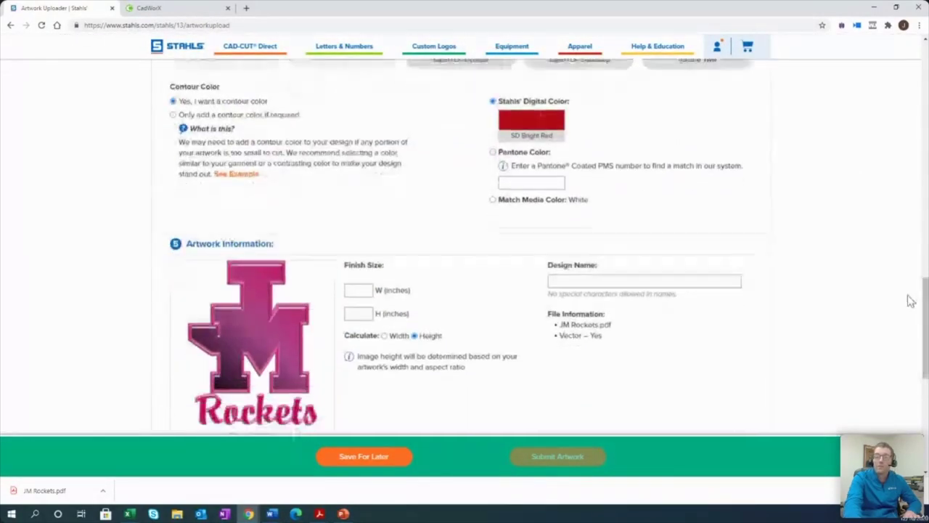
left_click(520, 126)
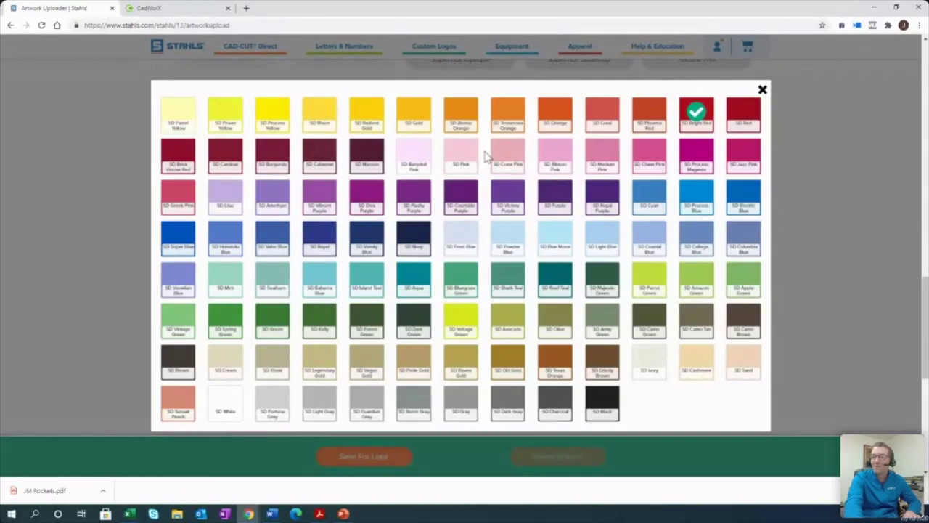
left_click(455, 238)
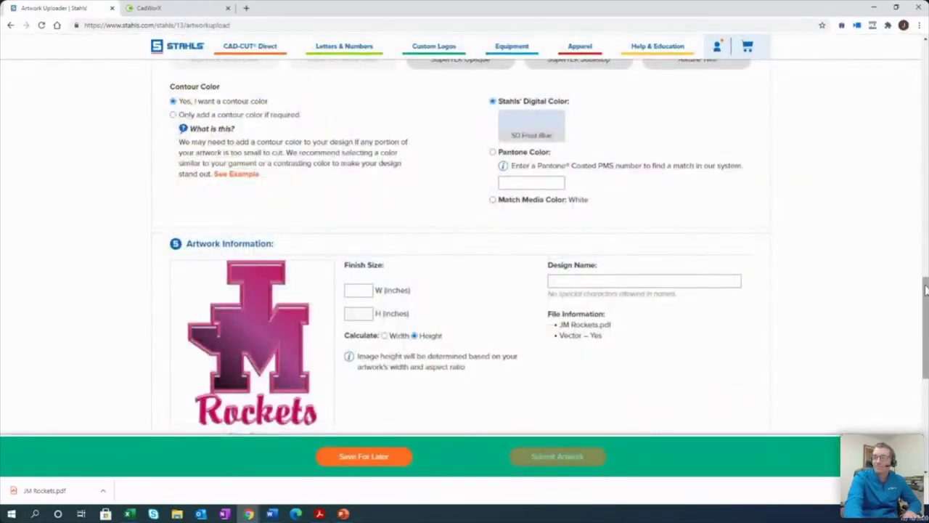
Set the artwork's finish width to 5 inches and name the design "JM sample".
left_click_drag(926, 288, 912, 311)
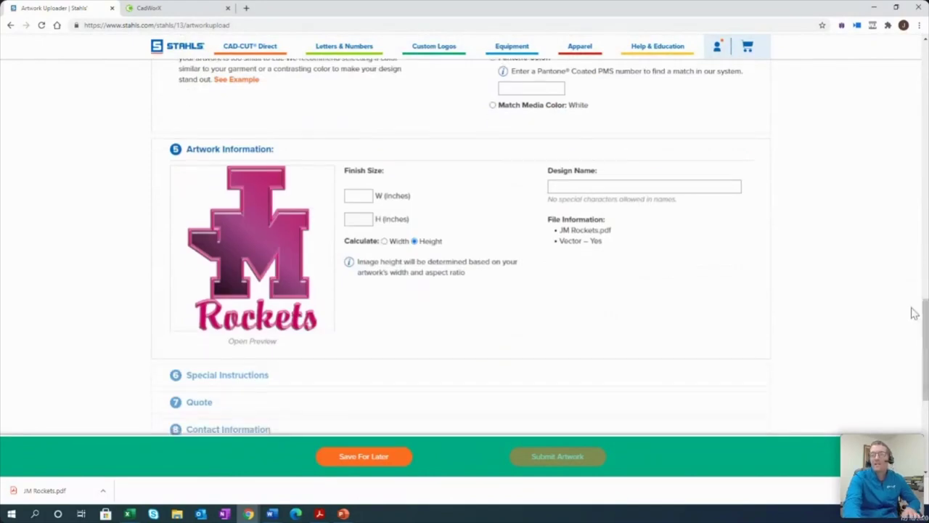
left_click(353, 194)
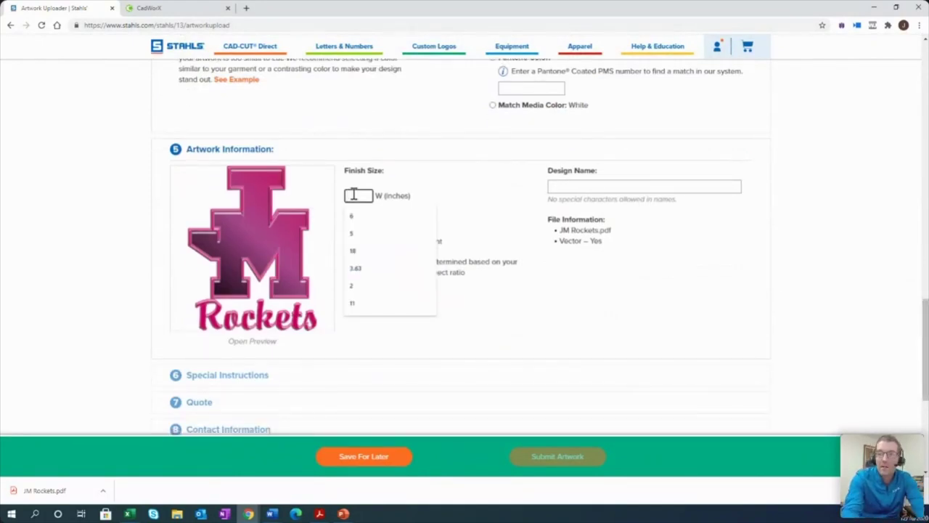
type("5")
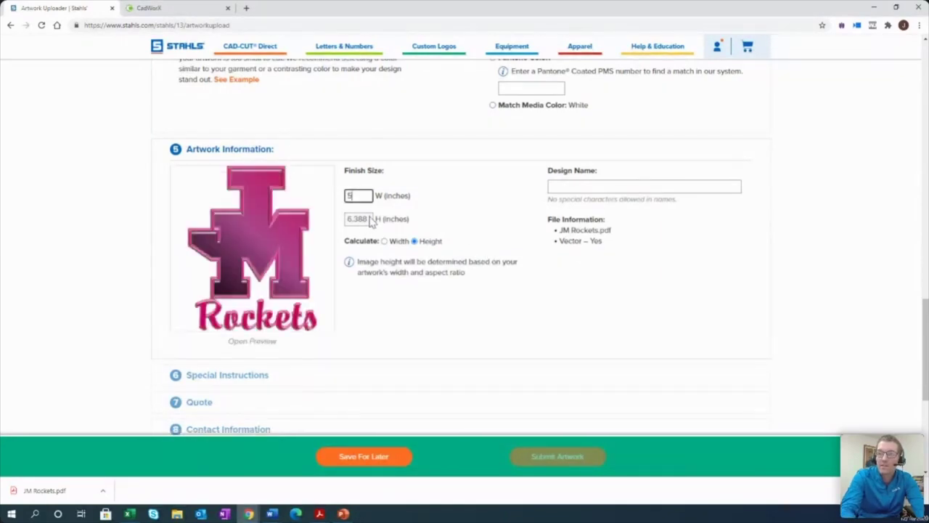
left_click(609, 186)
type("JM sample")
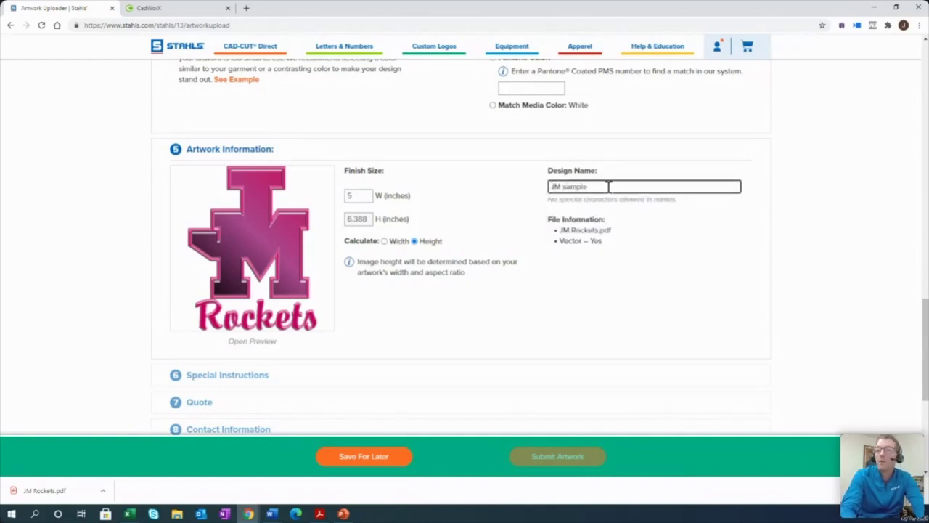
left_click(538, 329)
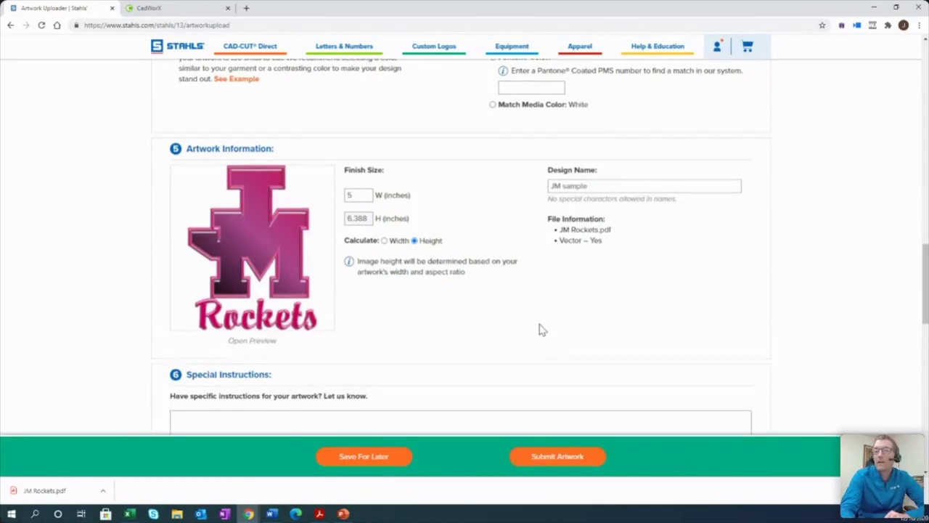
Calculate the estimated price in the Quote section for a quantity of 25.
scroll(539, 327, "down", 1)
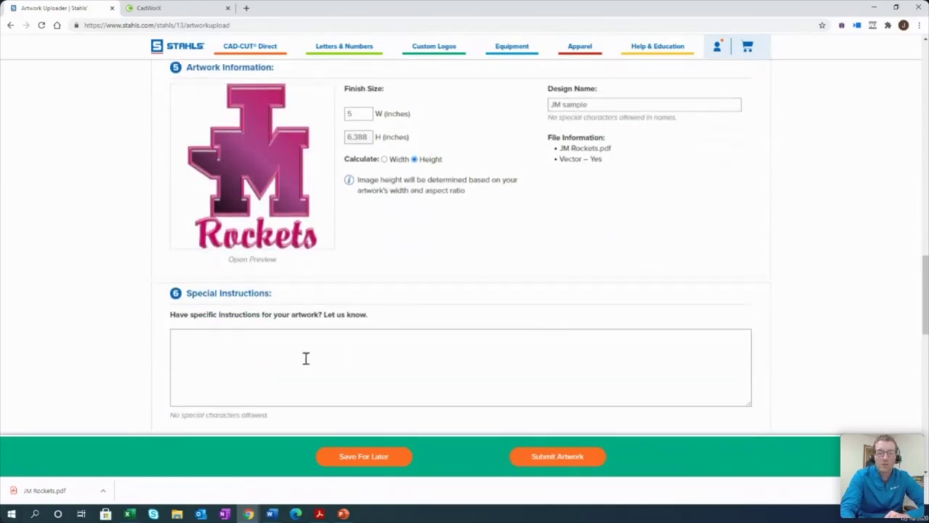
scroll(306, 357, "down", 1)
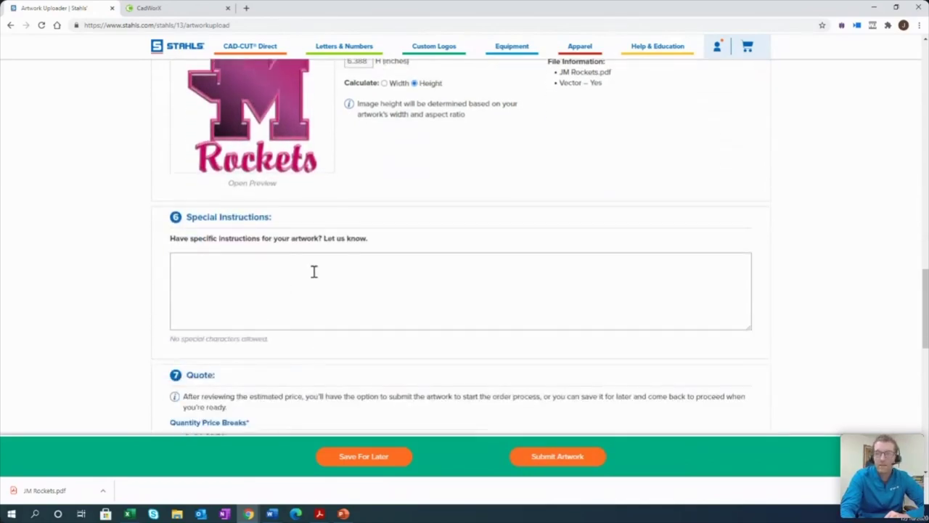
scroll(313, 271, "down", 2)
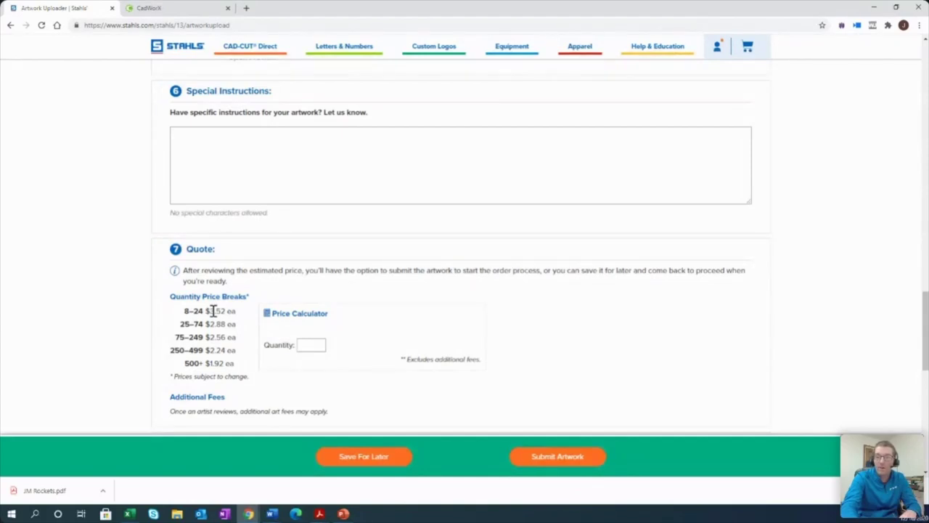
scroll(212, 310, "down", 1)
scroll(211, 311, "up", 1)
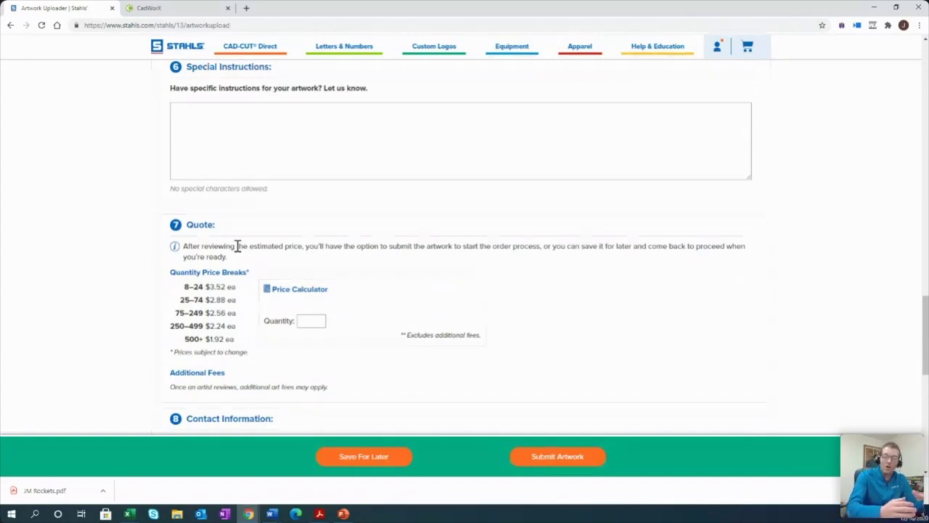
left_click(313, 321)
type("25")
left_click(613, 318)
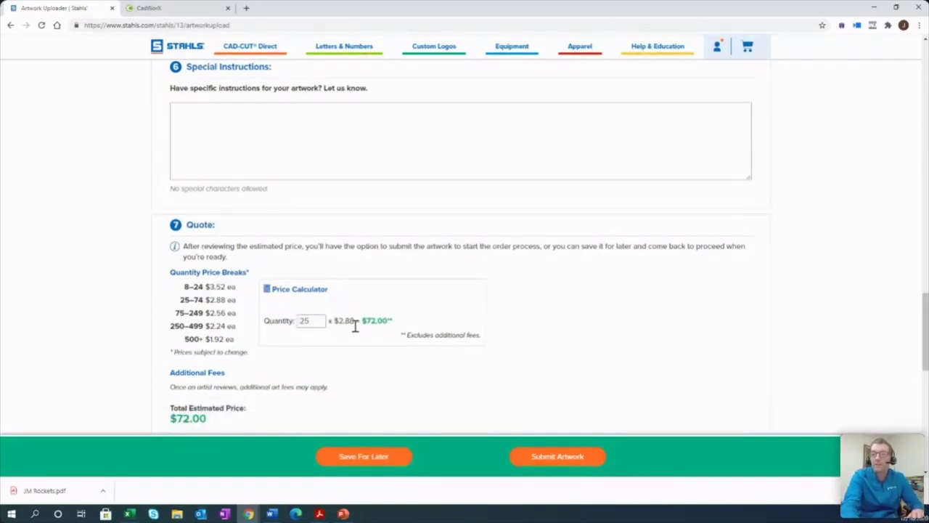
Review the contact information and the instructions for saving or submitting the artwork, and switch to the CadWorX design page.
scroll(354, 326, "down", 1)
scroll(227, 361, "down", 3)
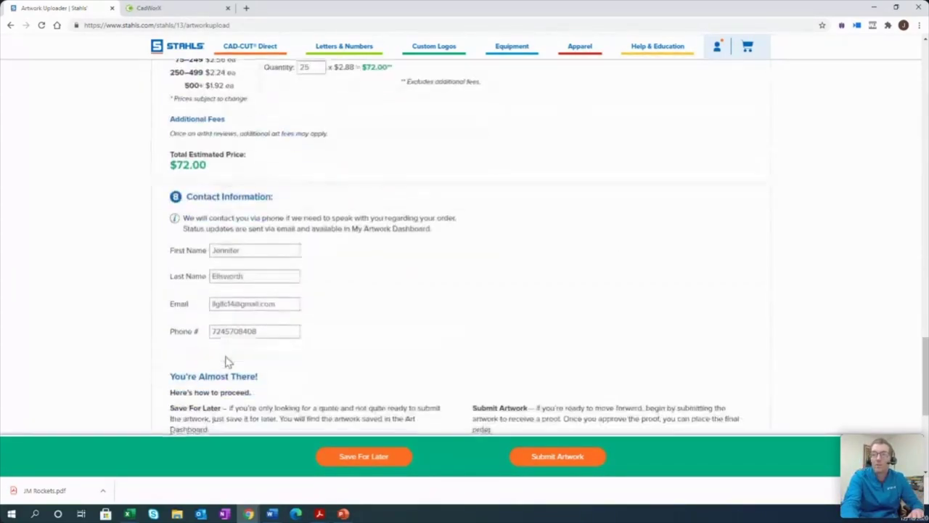
scroll(227, 357, "down", 2)
scroll(227, 355, "down", 2)
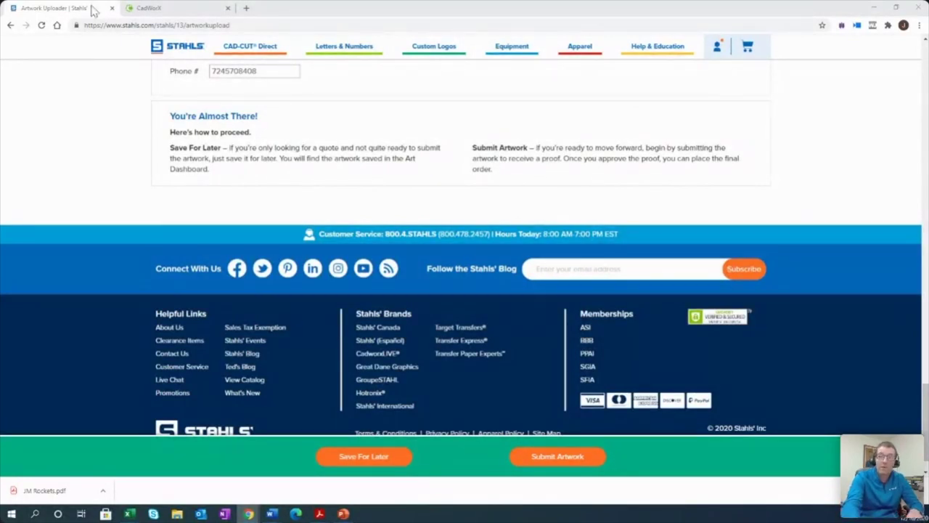
left_click(181, 7)
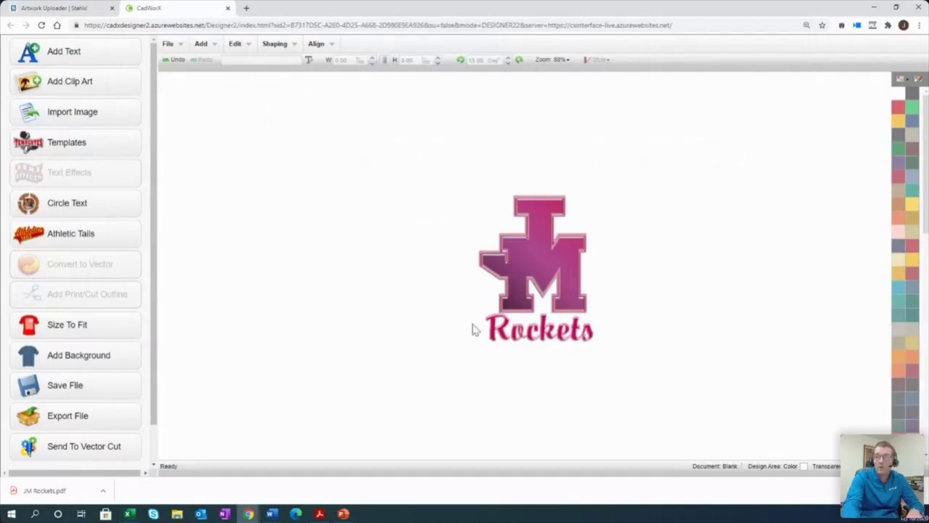
Create a new text object reading "ABC" in the _VX_Ath003 font.
left_click(64, 52)
triple_click(553, 145)
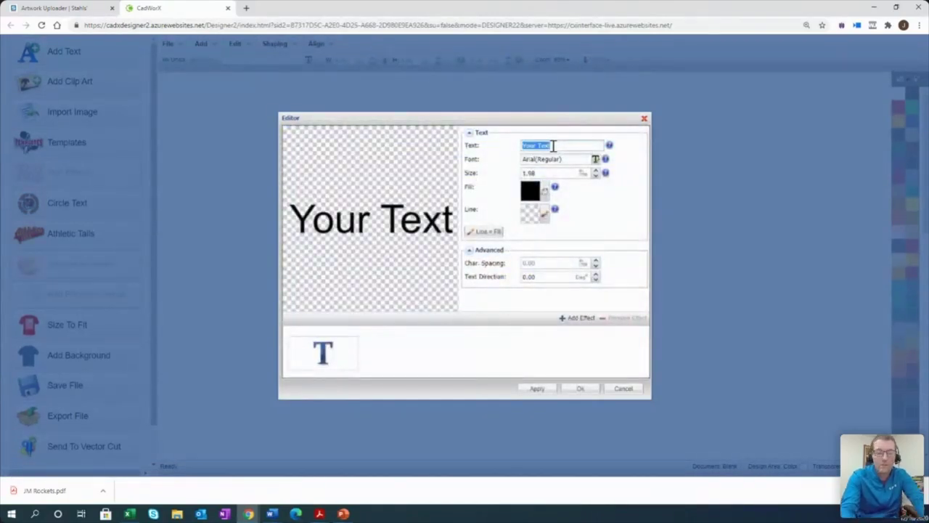
type("ABC")
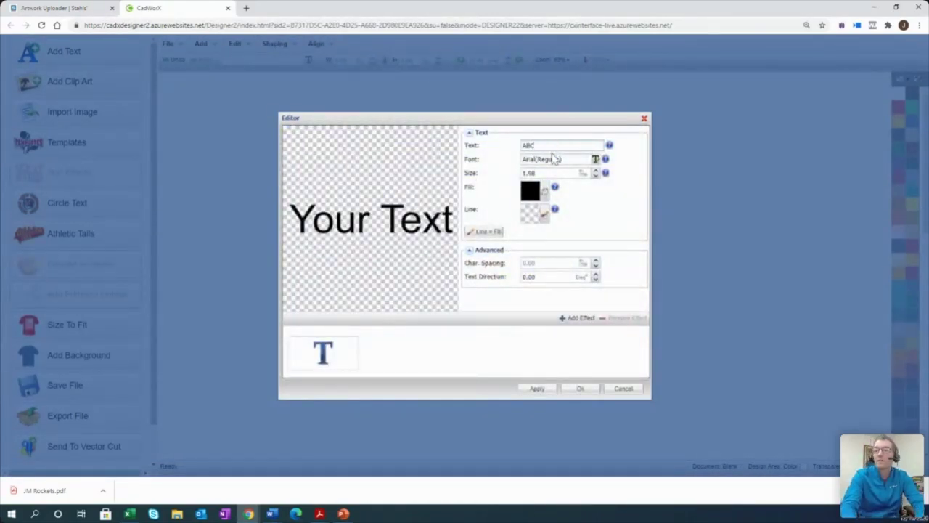
left_click(549, 159)
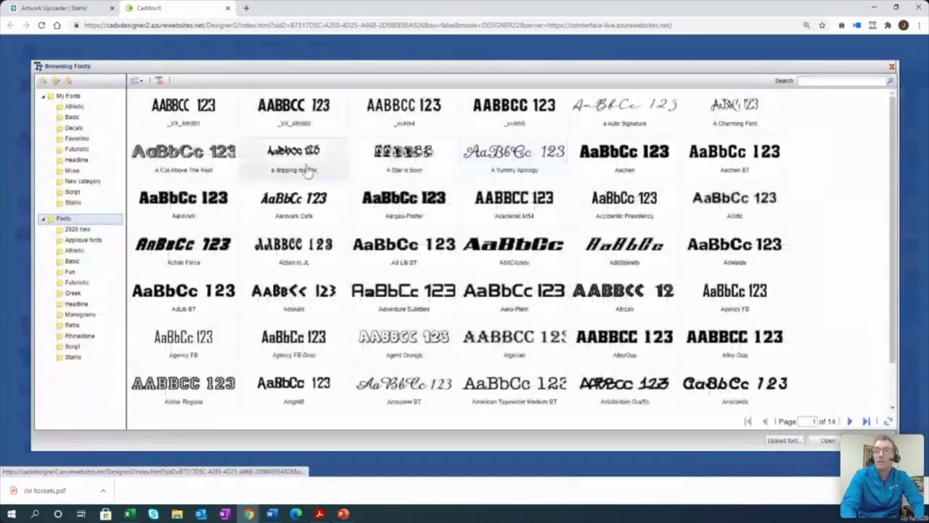
left_click(284, 116)
left_click(828, 440)
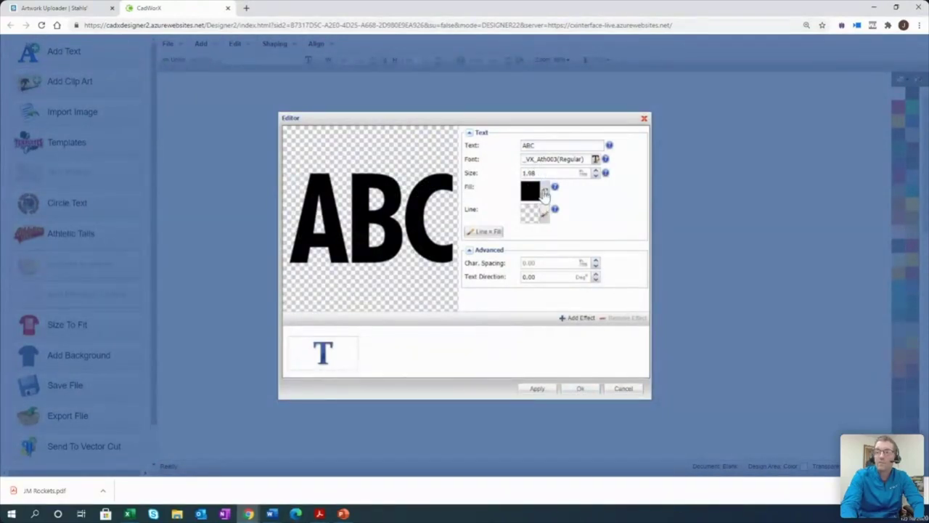
Give the ABC text a gradient fill starting in Purple and ending in light pink from the Stahls' Digital palette.
left_click(545, 193)
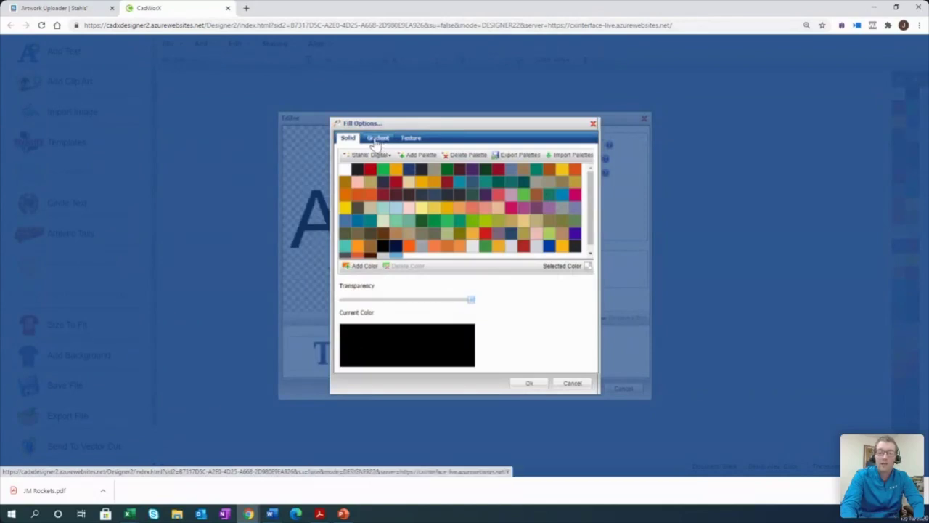
left_click(375, 139)
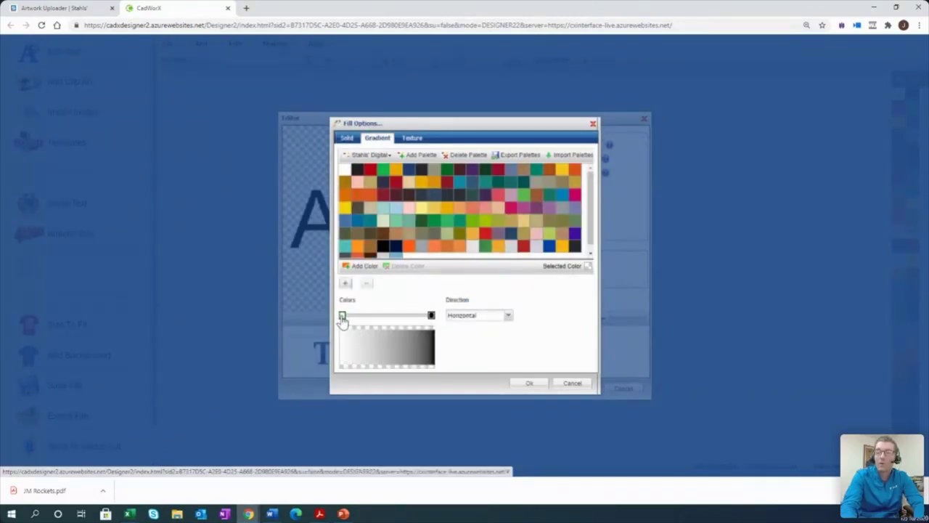
left_click(472, 175)
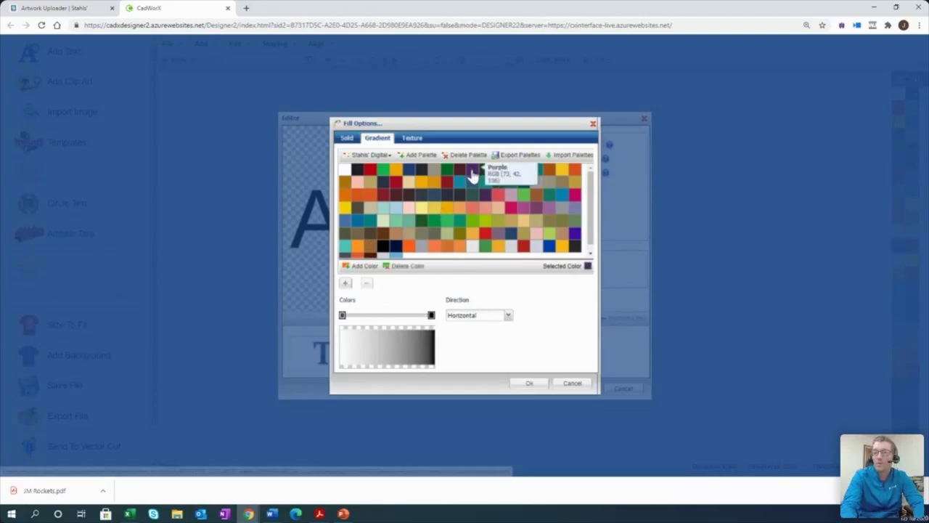
left_click(430, 315)
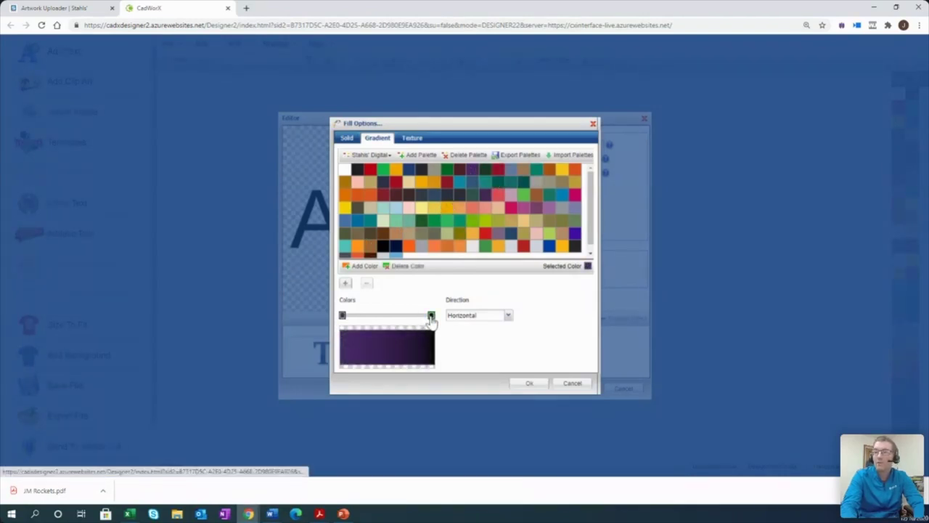
left_click(355, 187)
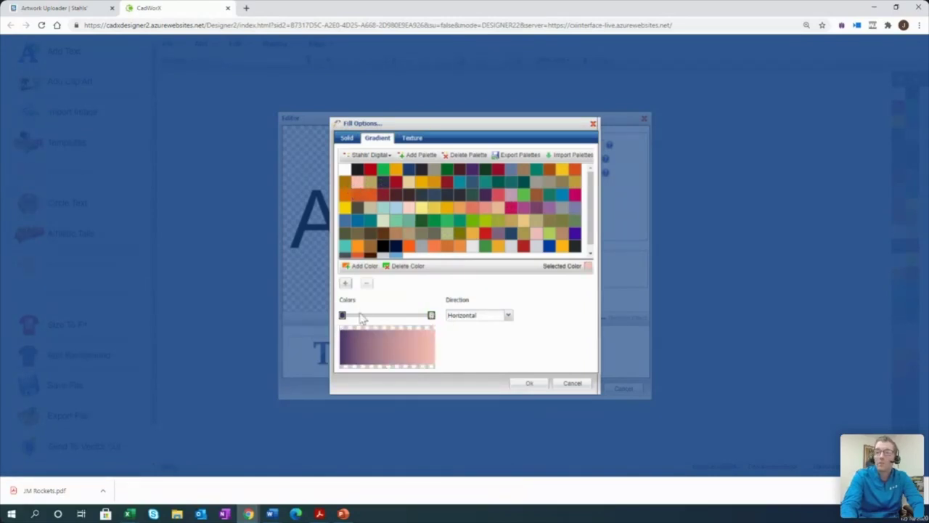
Add a purple color stop at the middle of the gradient and apply it in the Vertical Flipped direction.
left_click(346, 284)
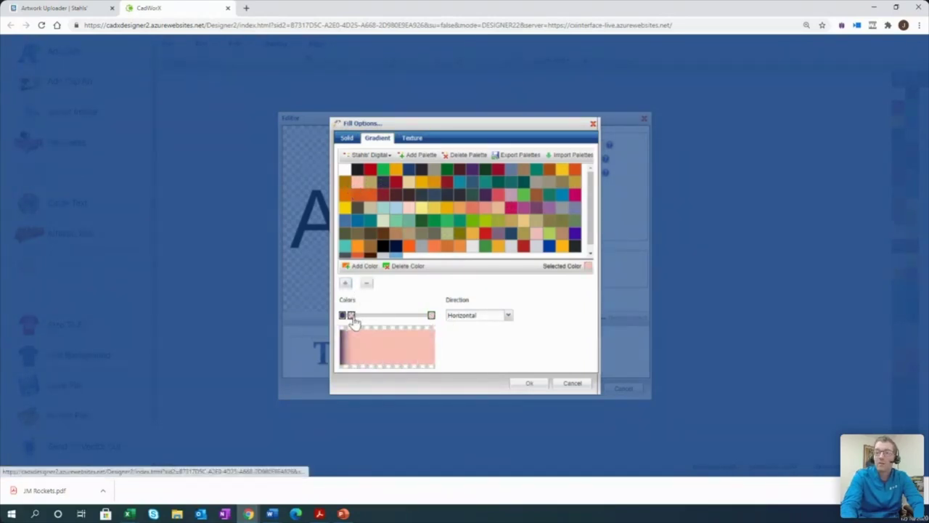
left_click_drag(350, 323, 389, 324)
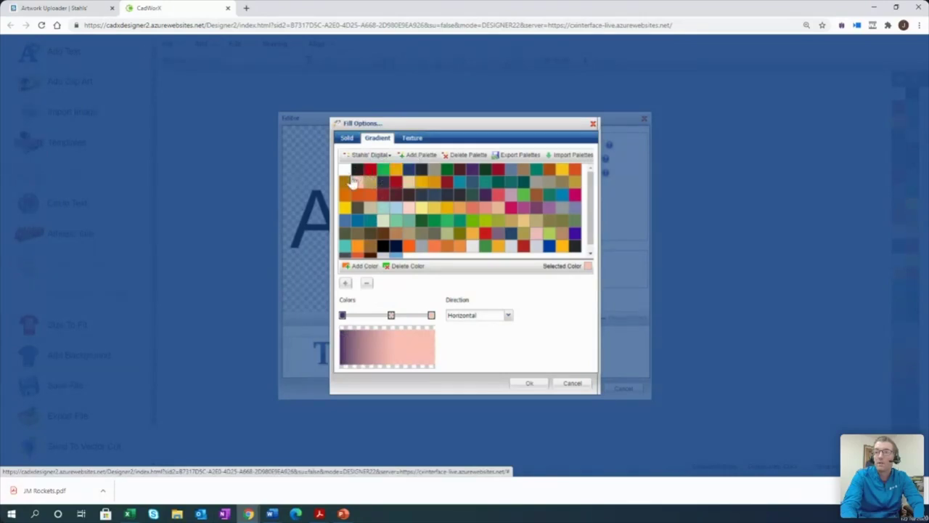
left_click(475, 176)
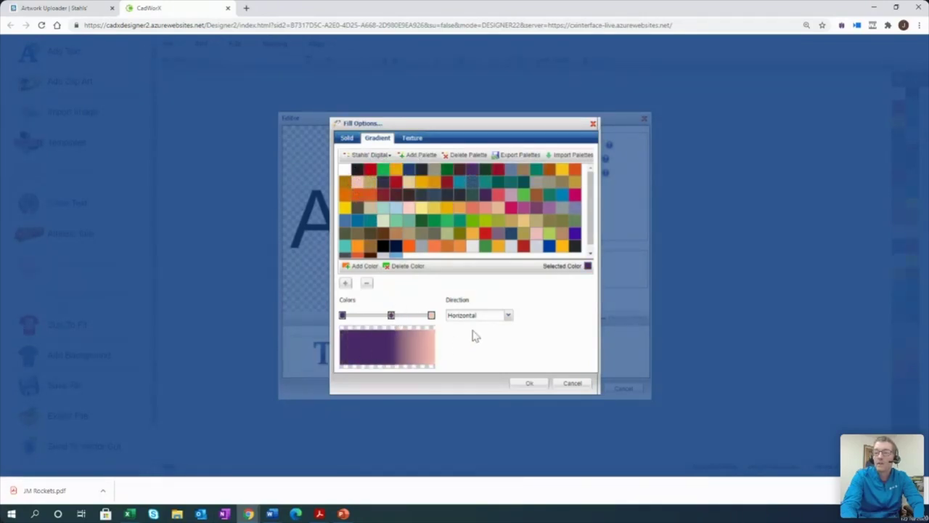
left_click(499, 316)
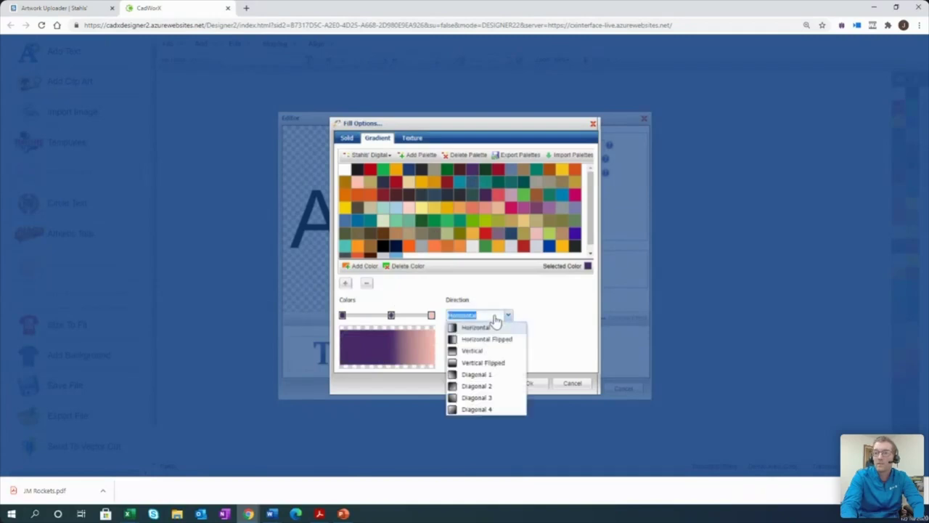
left_click(475, 363)
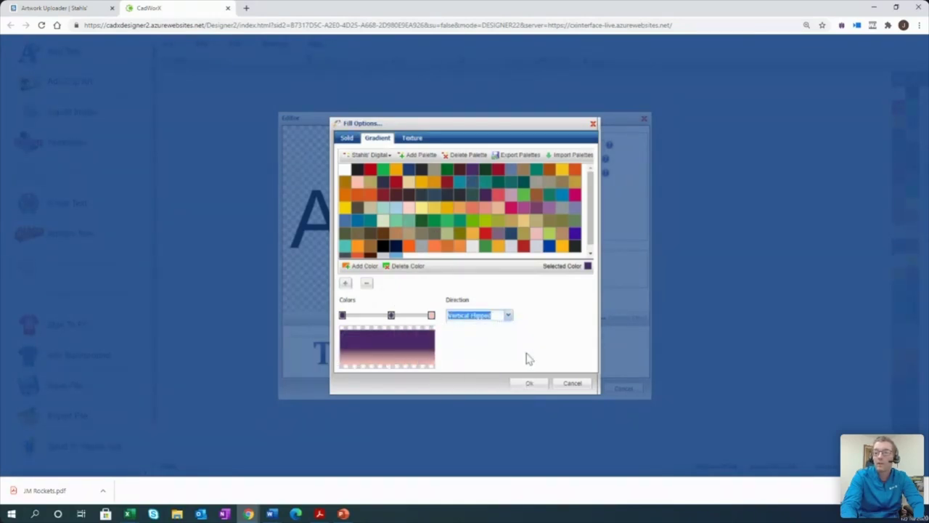
left_click(529, 385)
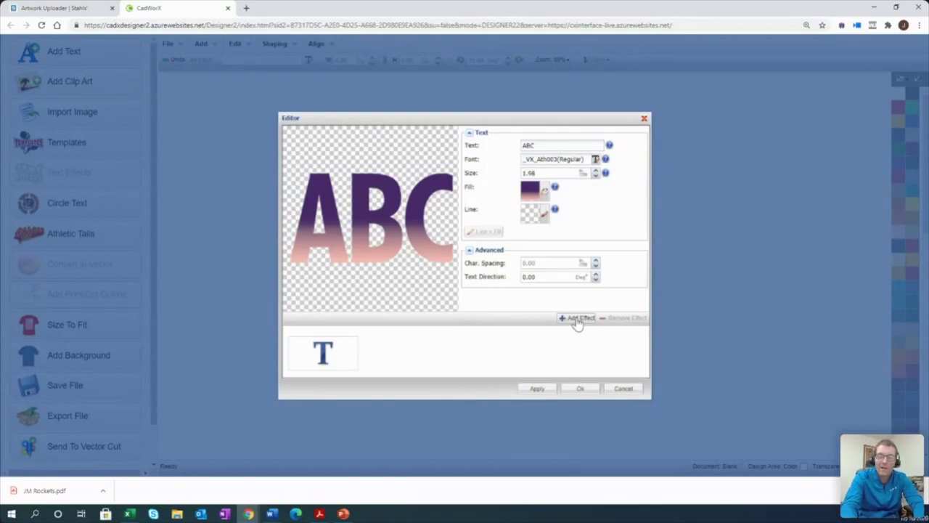
Add the Small Contour effect to the ABC text with a black fill and an offset of 0.05.
left_click(577, 319)
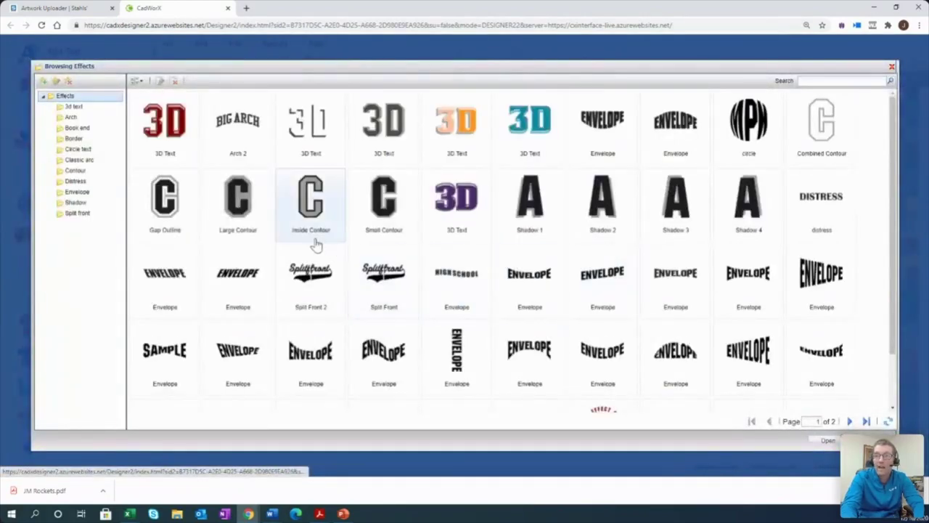
left_click(382, 206)
left_click(828, 441)
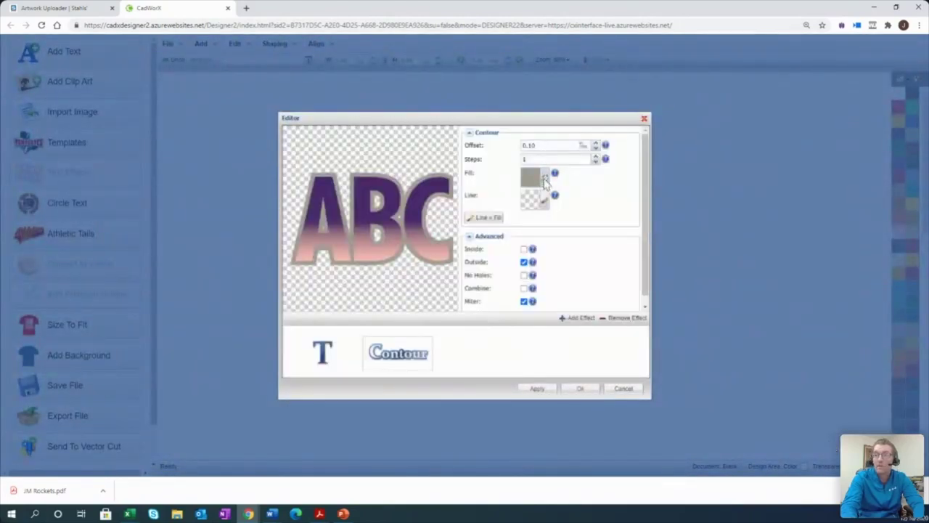
left_click(538, 177)
left_click(357, 171)
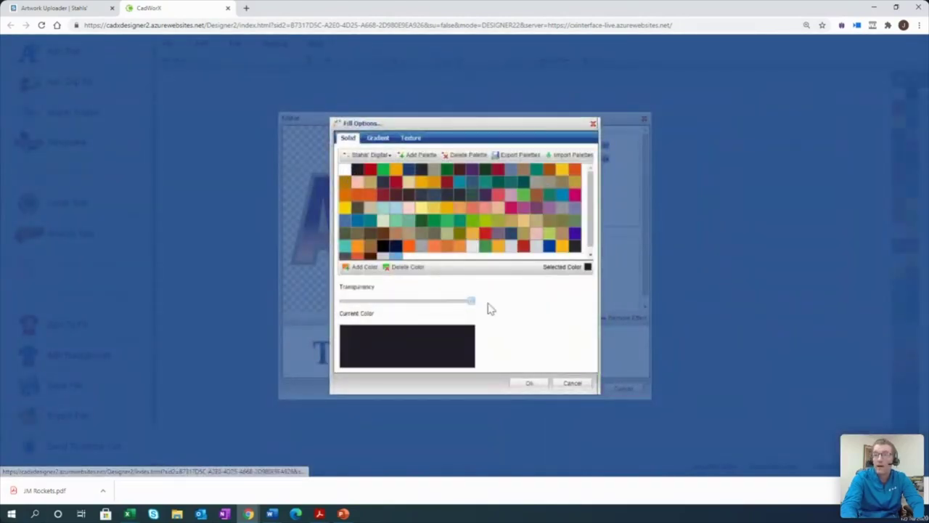
left_click(531, 383)
double_click(552, 148)
type("0.05")
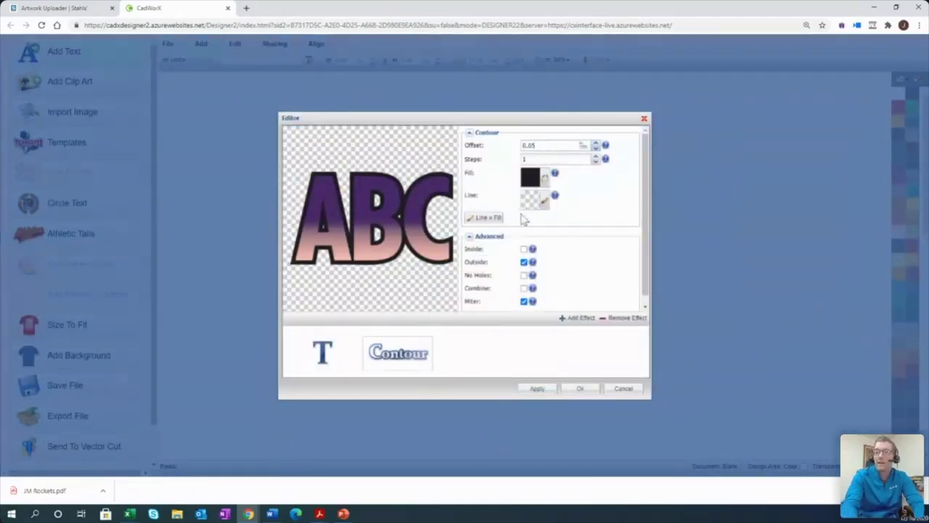
Place the finished ABC text on the canvas, just left of the JM Rockets logo.
left_click(579, 389)
left_click_drag(515, 262, 504, 182)
left_click_drag(419, 230, 350, 262)
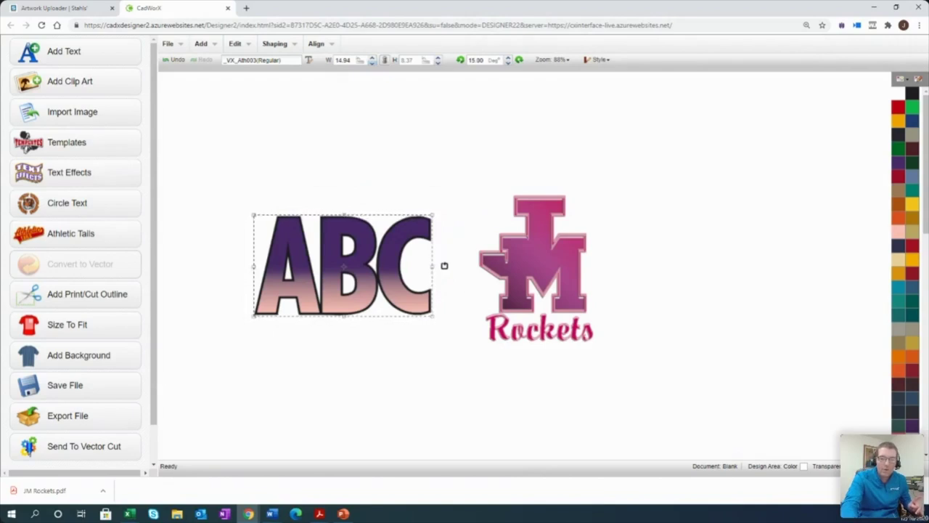
Switch to the Excel quote form and select the yellow ink description on the SP-300I sheet.
key("alt+Tab")
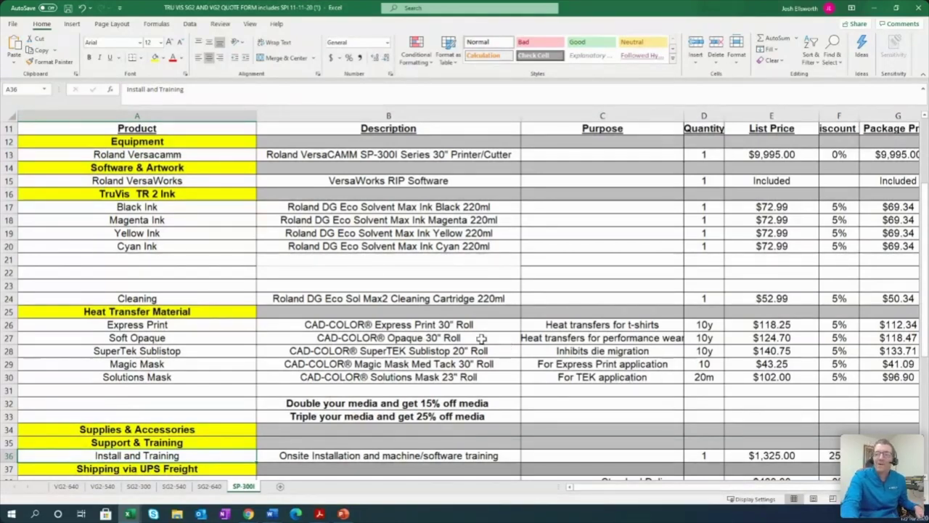
left_click(392, 234)
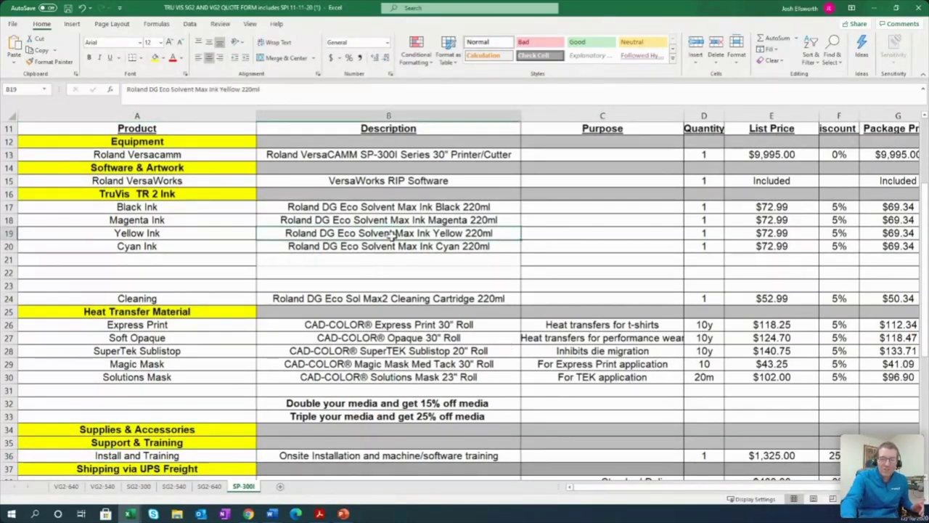